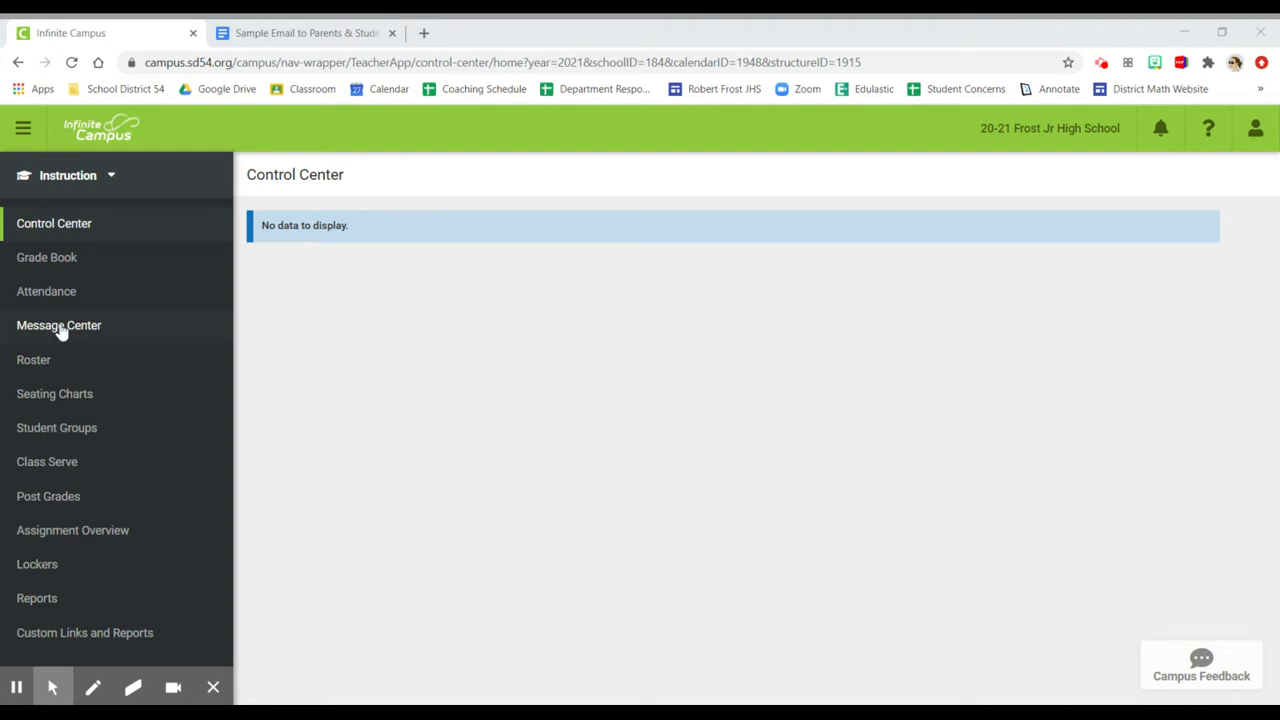
Start a new class message in the Message Center, delivered to both Inbox and Email
{"action": "left_click", "coordinate": [62, 338]}
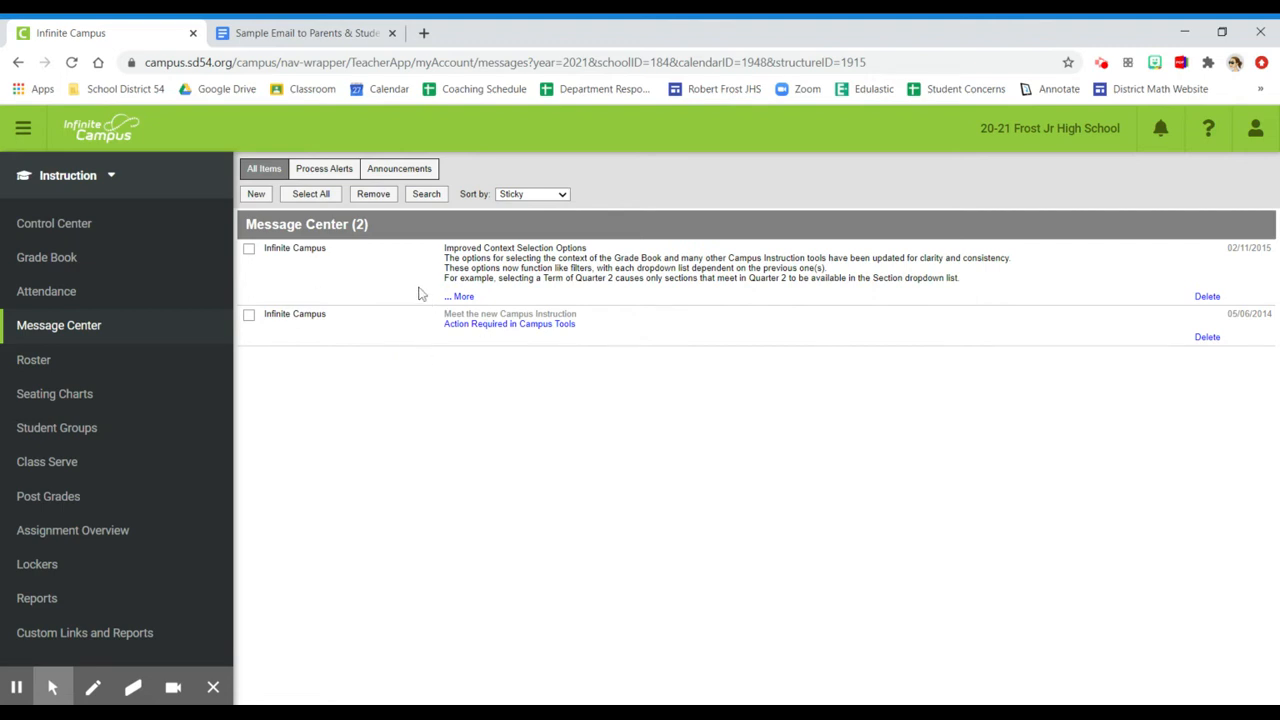
{"action": "left_click", "coordinate": [256, 196]}
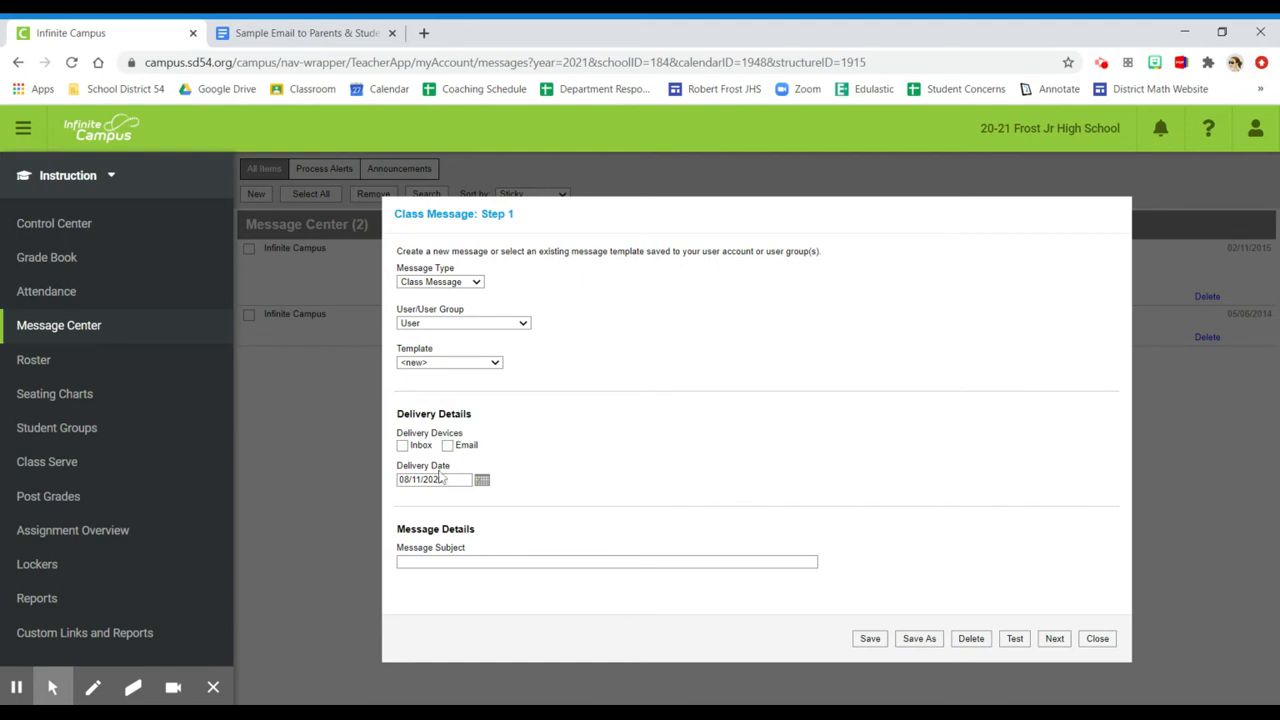
{"action": "left_click", "coordinate": [403, 446]}
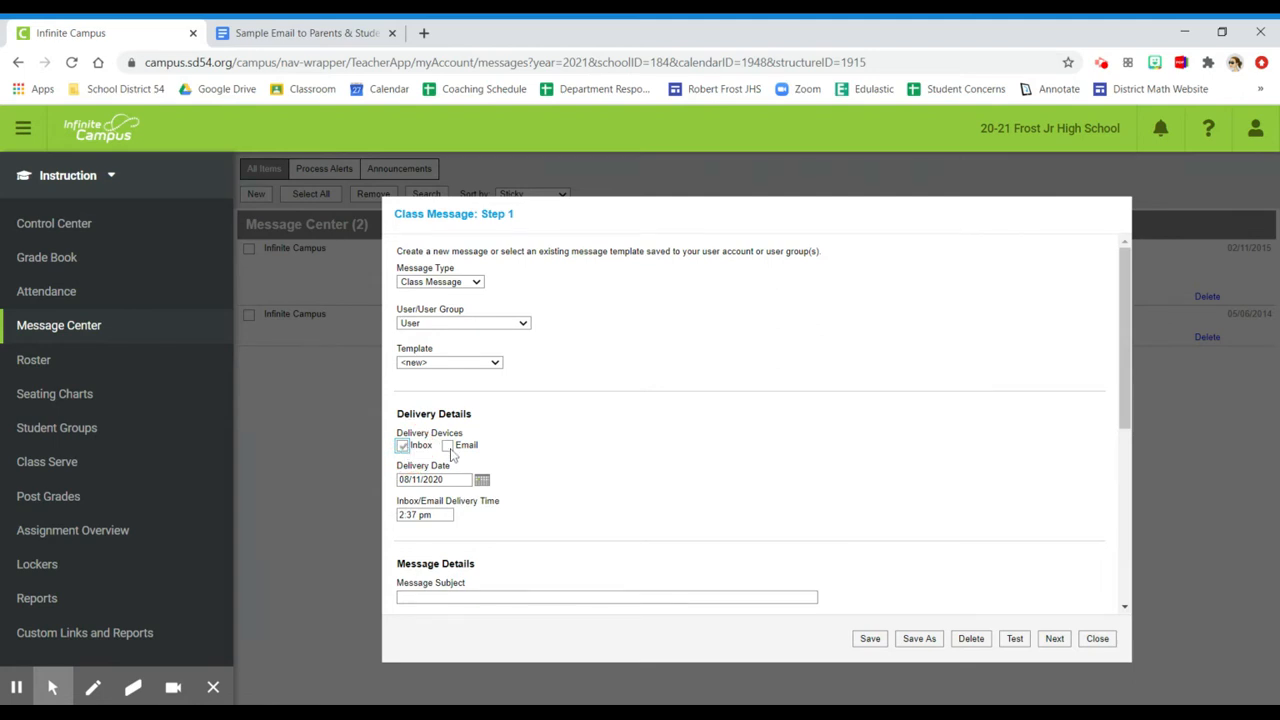
{"action": "left_click", "coordinate": [448, 445]}
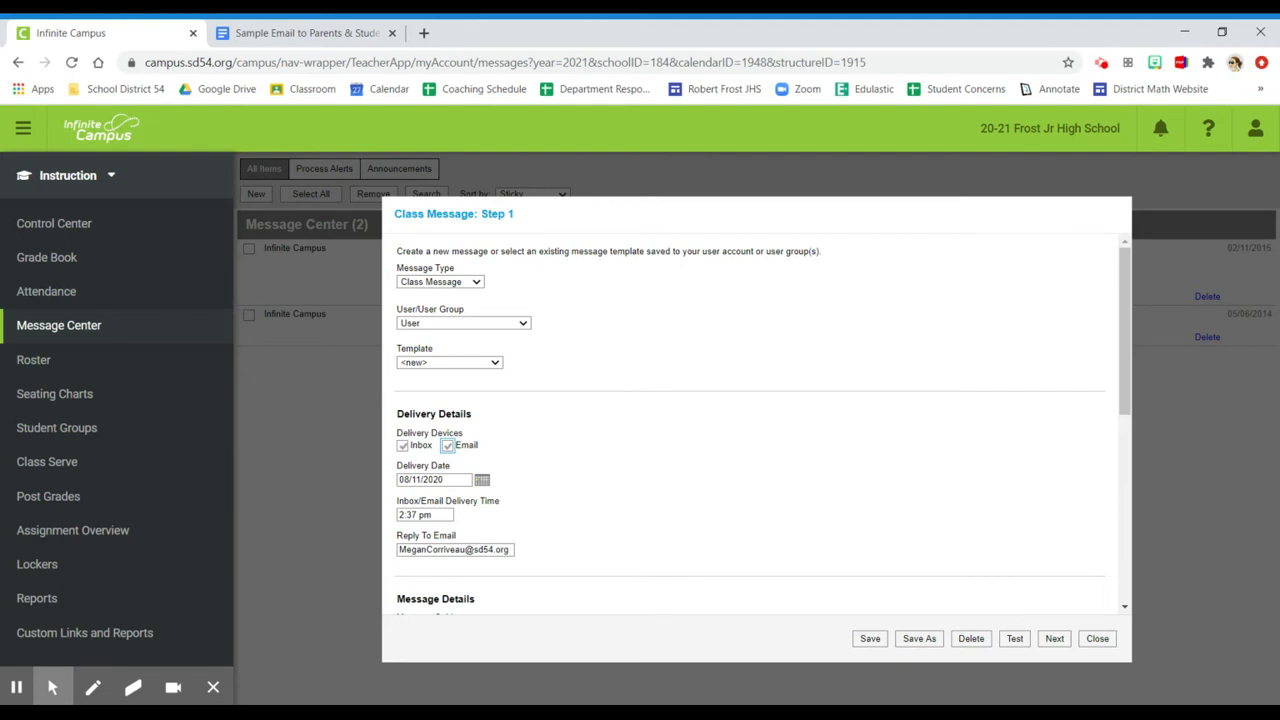
{"action": "left_click", "coordinate": [433, 515]}
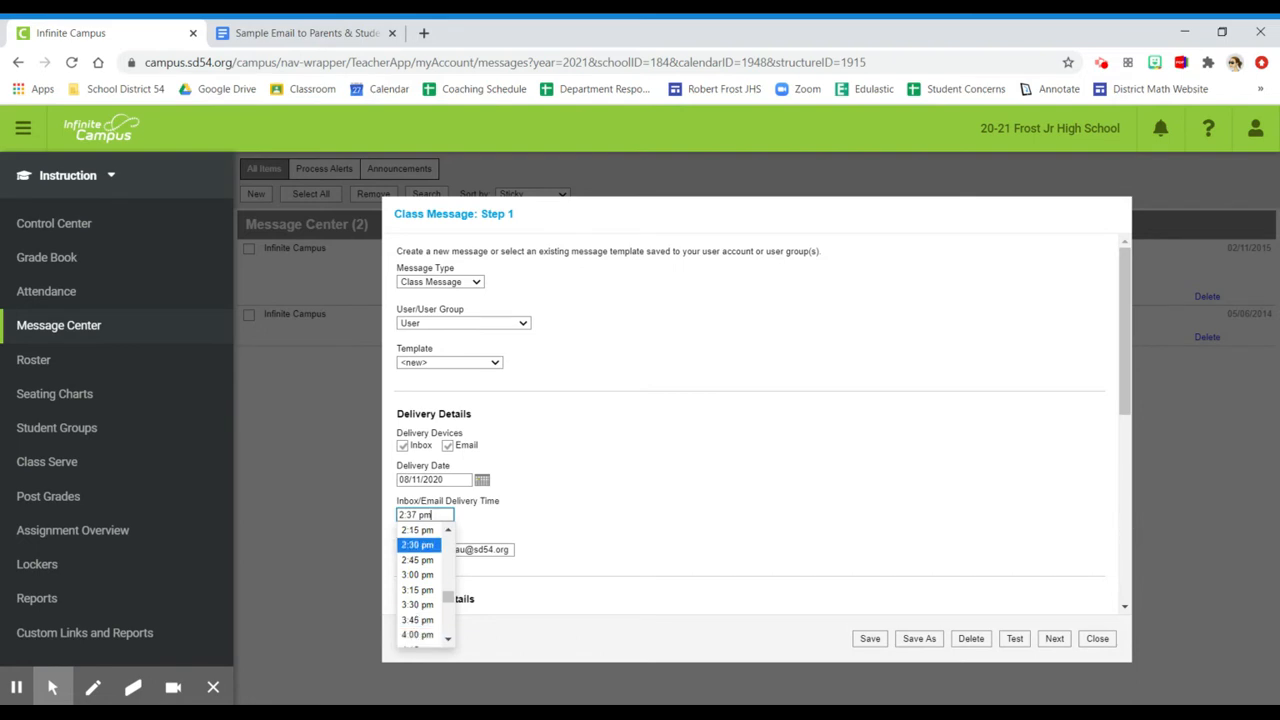
{"action": "left_click", "coordinate": [534, 502]}
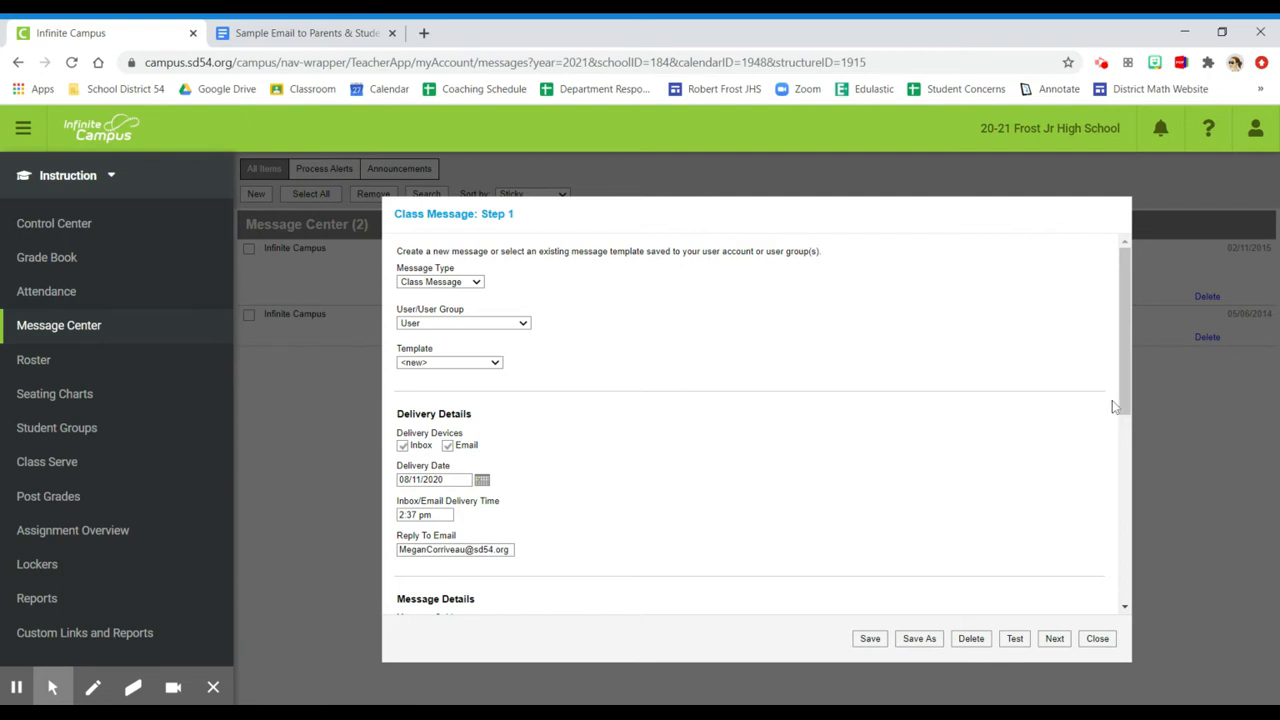
Set the message subject to "Welcome back!"
{"action": "left_click_drag", "start_coordinate": [1126, 389], "coordinate": [1154, 540]}
{"action": "left_click", "coordinate": [480, 298]}
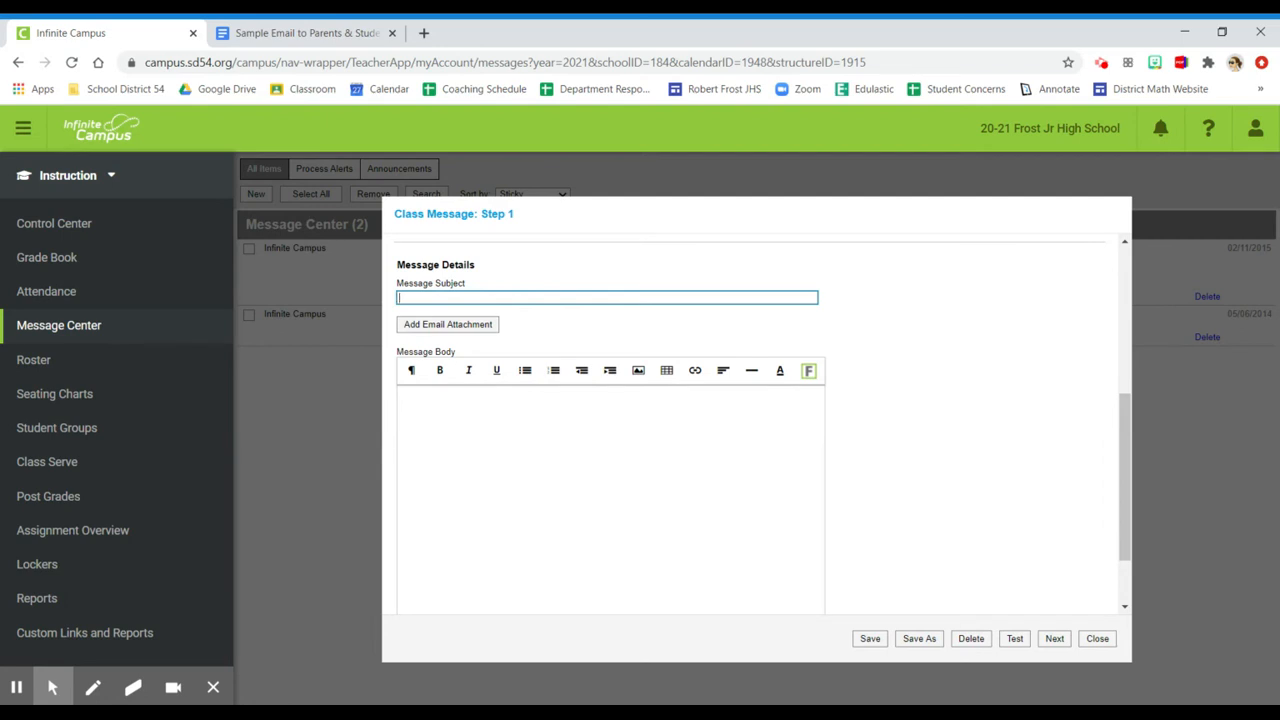
{"action": "type", "text": "Welcome back"}
{"action": "type", "text": "!"}
Write "Hello!" in the message body
{"action": "left_click", "coordinate": [417, 402]}
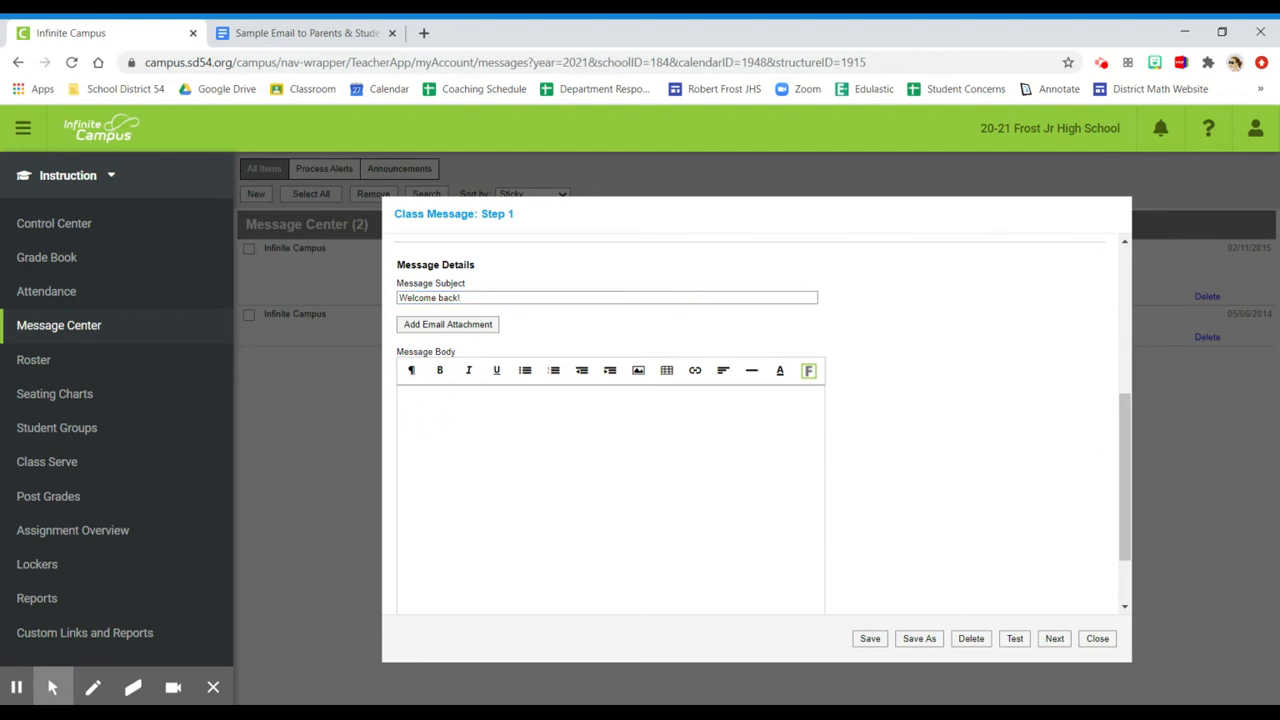
{"action": "type", "text": "Hello!"}
Switch to the sample email in Google Docs and copy its whole text, from the greeting through the signature block
{"action": "left_click", "coordinate": [266, 42]}
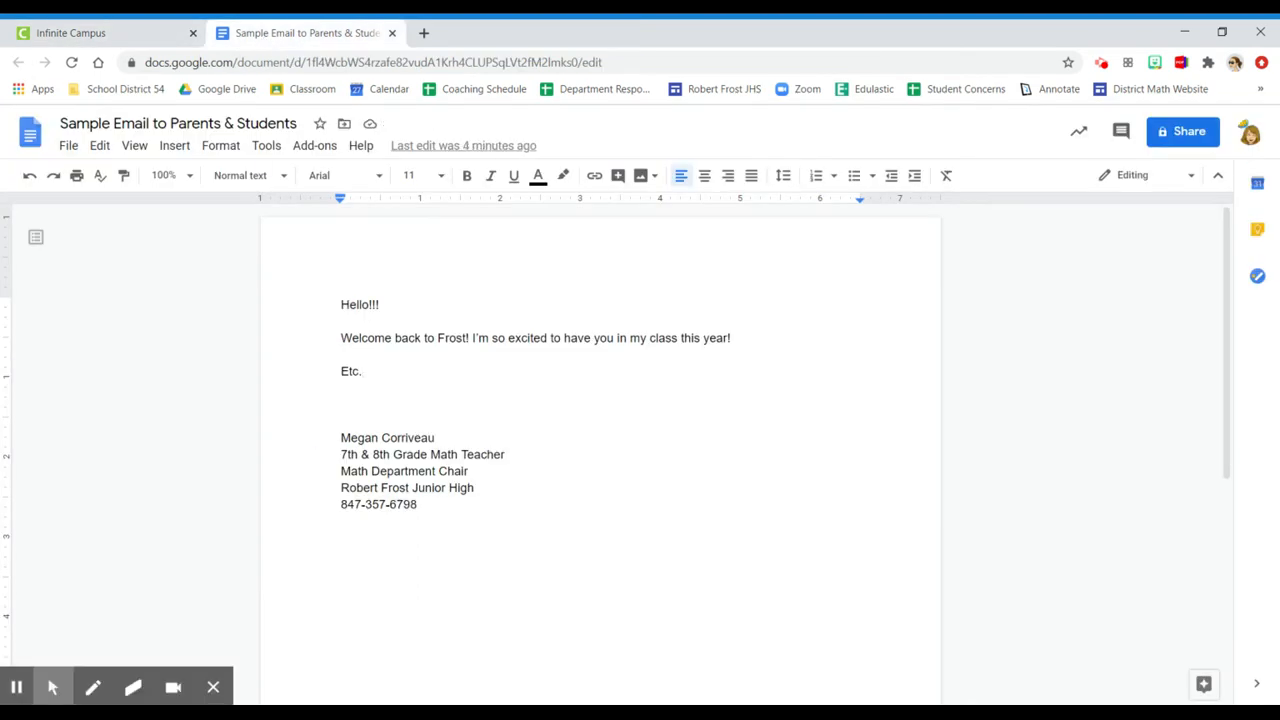
{"action": "left_click_drag", "start_coordinate": [342, 303], "coordinate": [396, 402]}
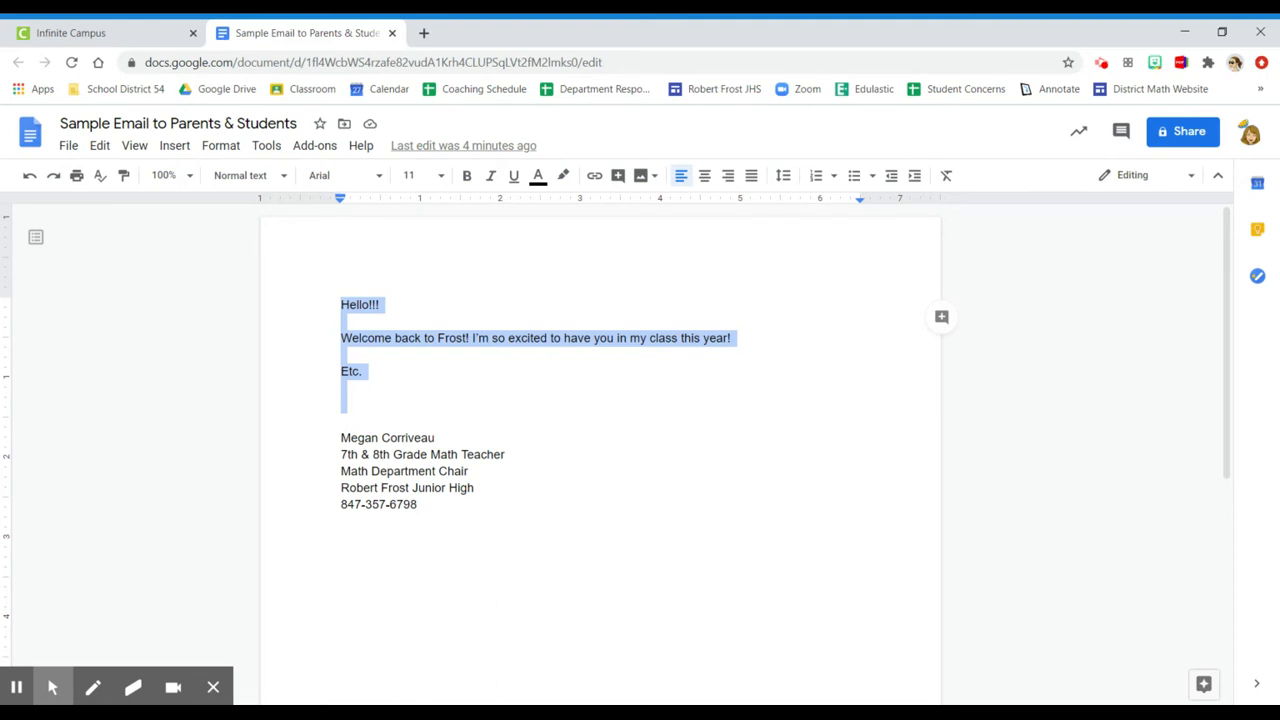
{"action": "left_click", "coordinate": [348, 405]}
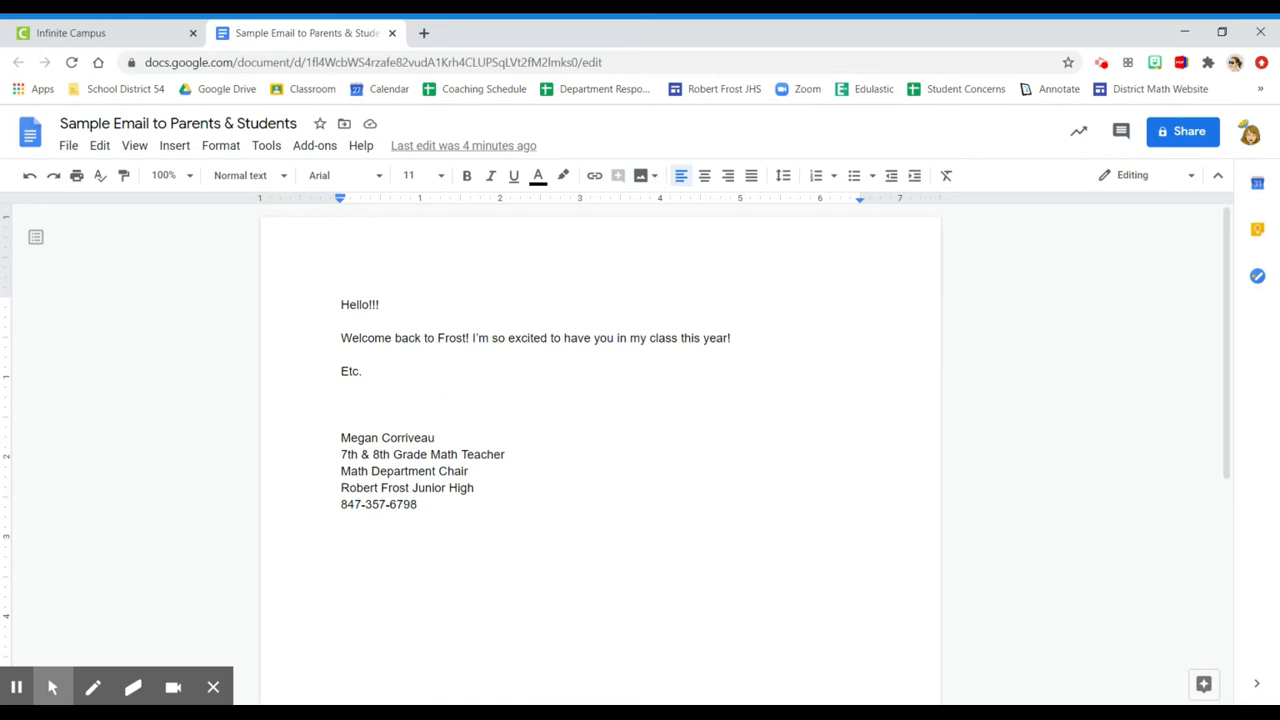
{"action": "mouse_move", "coordinate": [341, 440]}
{"action": "left_mouse_down"}
{"action": "mouse_move", "coordinate": [426, 517]}
{"action": "mouse_move", "coordinate": [421, 504]}
{"action": "left_mouse_up"}
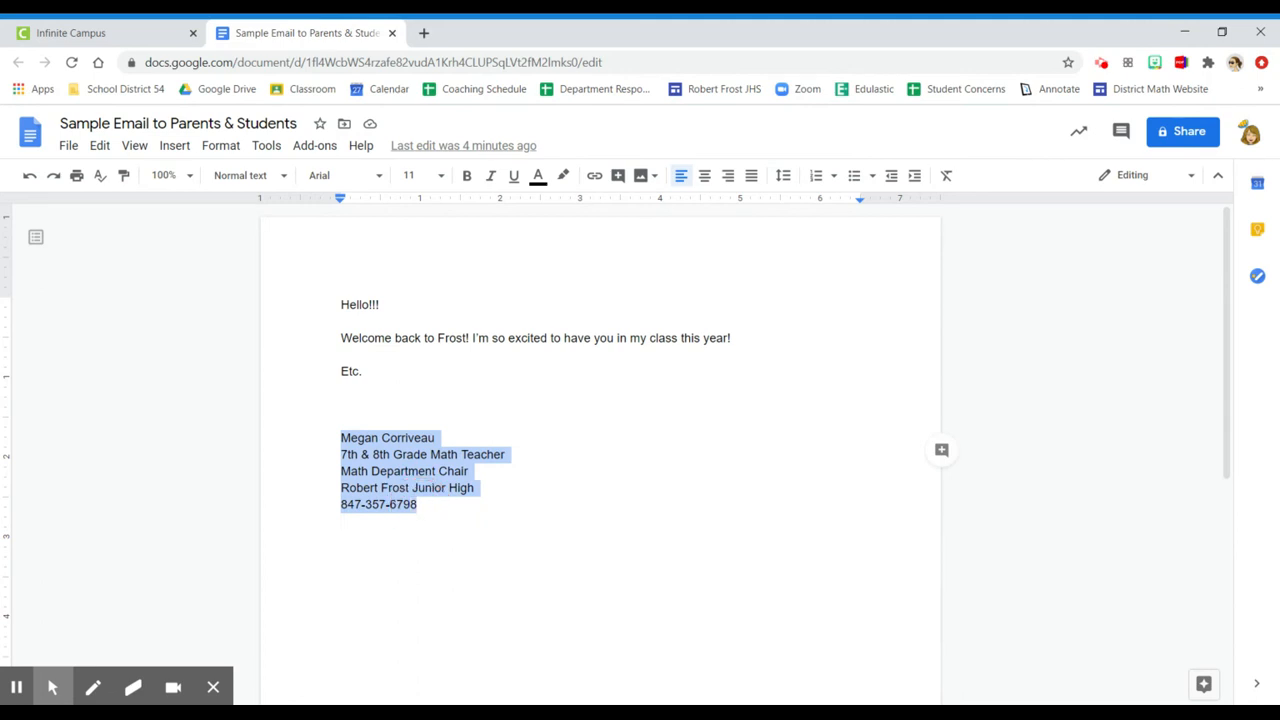
{"action": "left_click", "coordinate": [342, 388]}
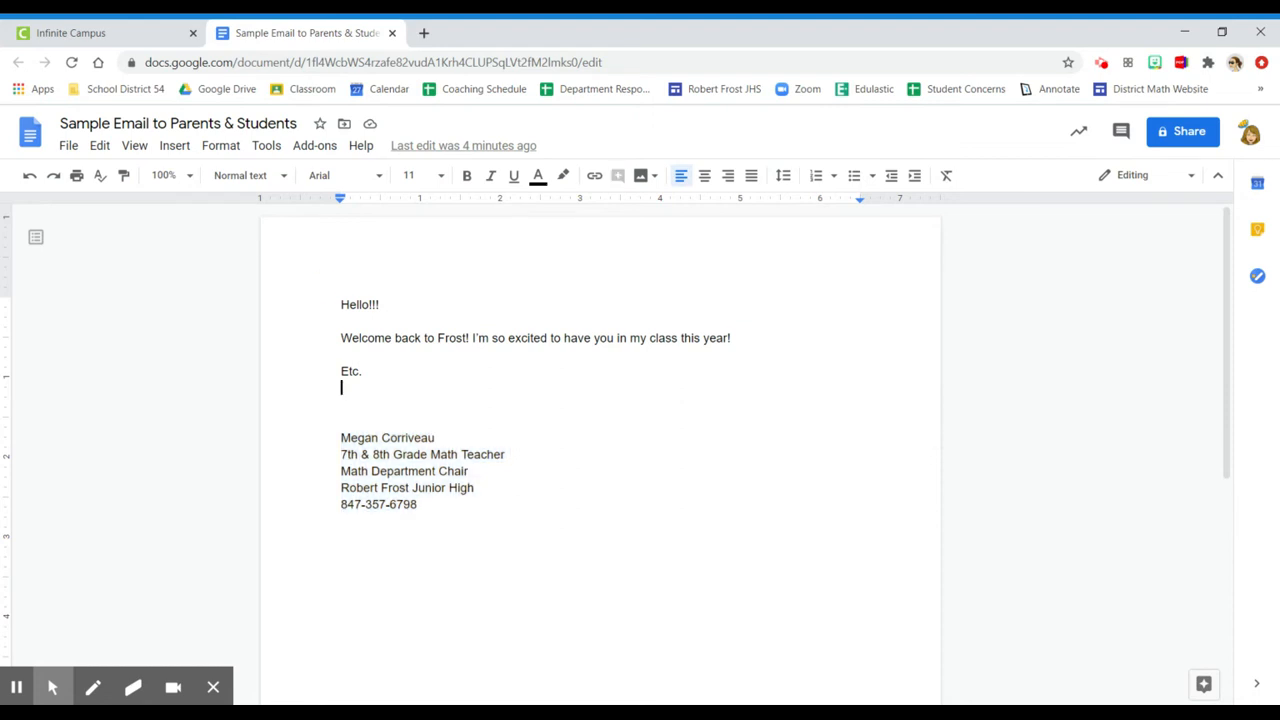
{"action": "left_click_drag", "start_coordinate": [342, 305], "coordinate": [435, 520]}
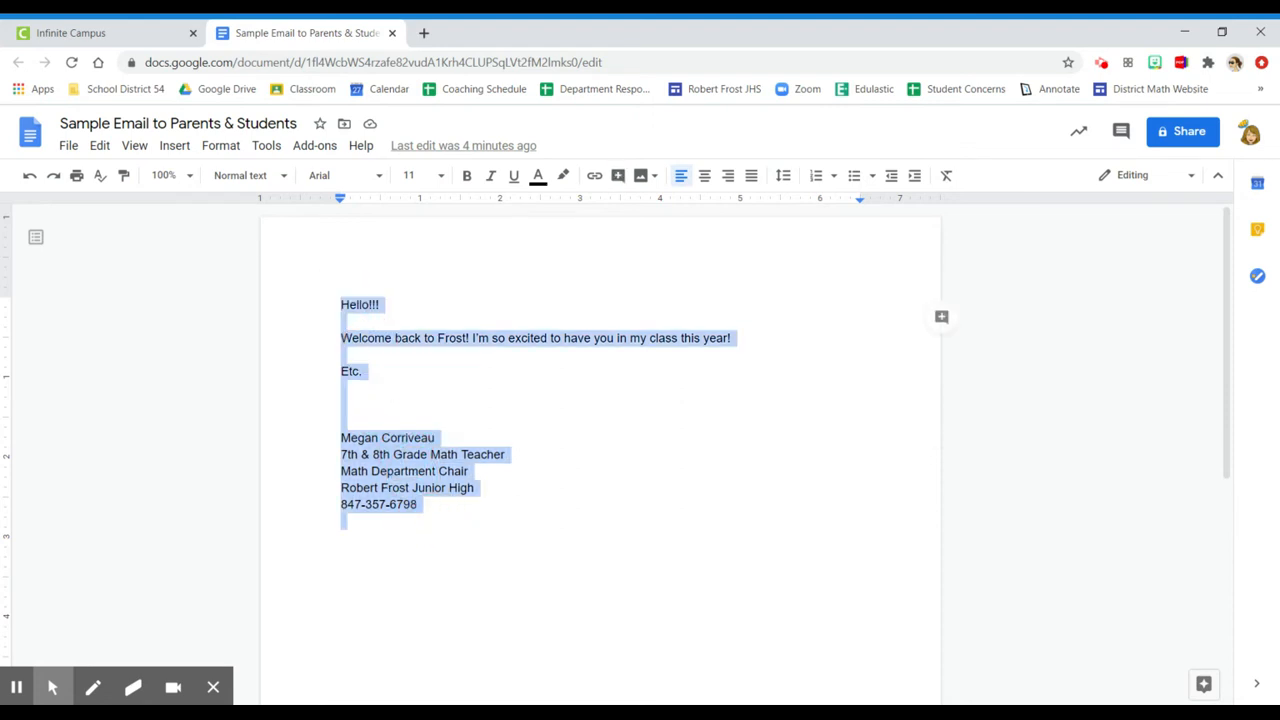
{"action": "right_click", "coordinate": [406, 488]}
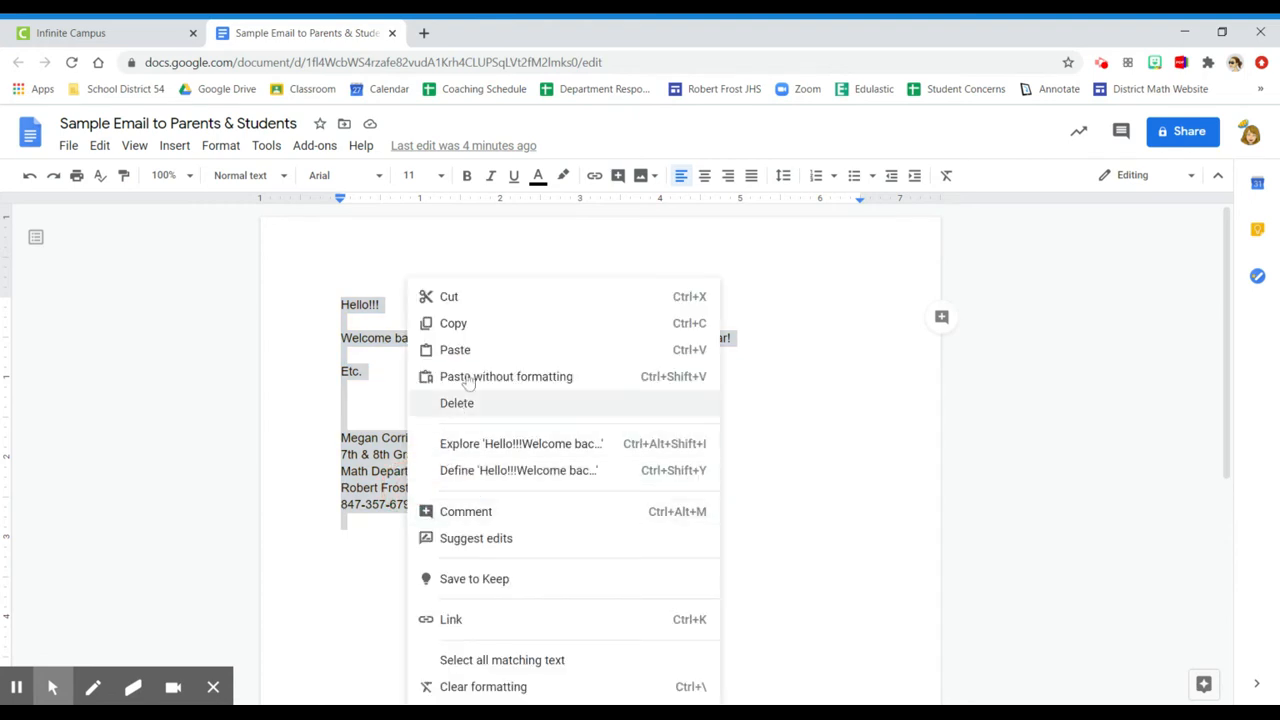
{"action": "left_click", "coordinate": [466, 323]}
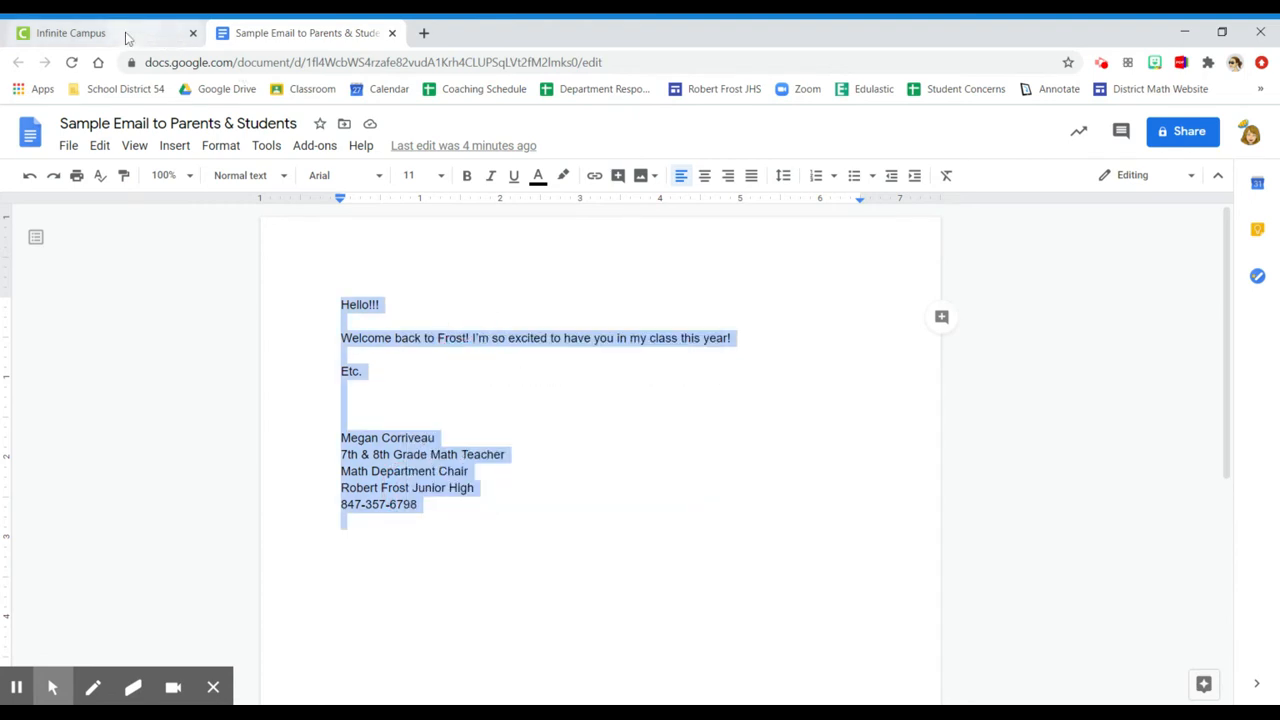
Return to the Infinite Campus message and replace the "Hello!" in the body with the copied email text
{"action": "left_click", "coordinate": [128, 37]}
{"action": "left_click_drag", "start_coordinate": [443, 411], "coordinate": [414, 411]}
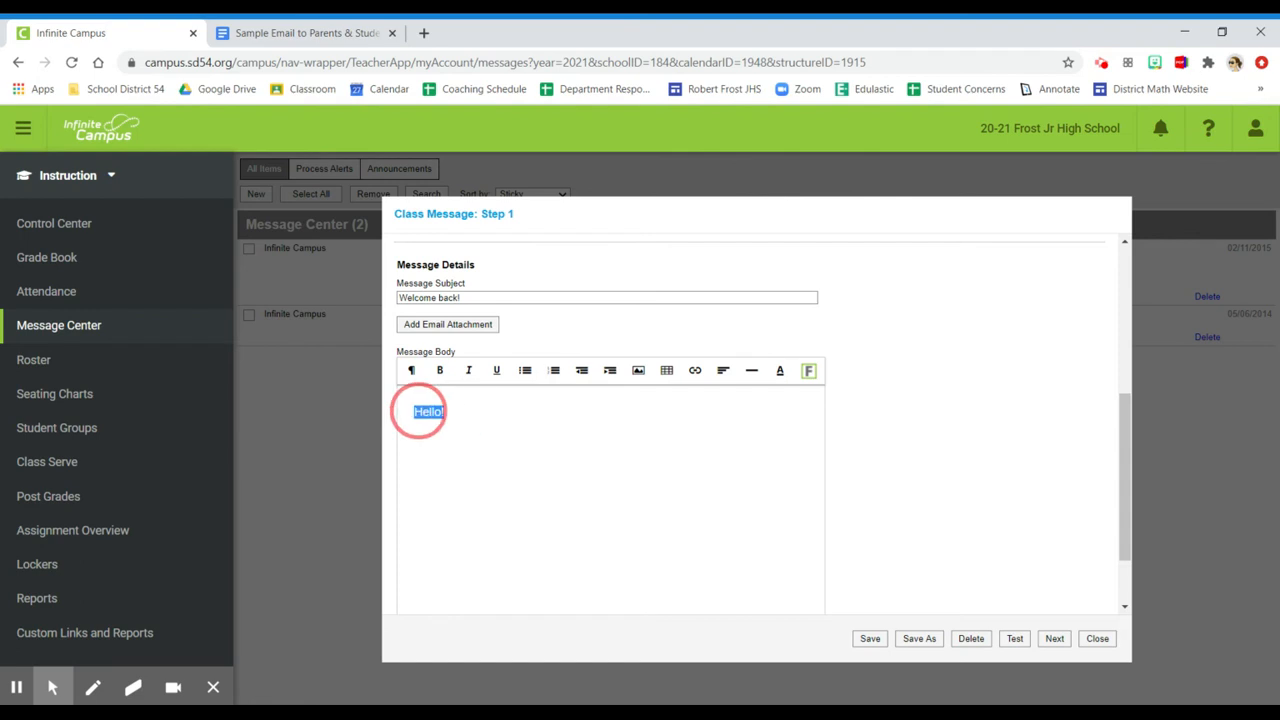
{"action": "key", "text": "ctrl+v"}
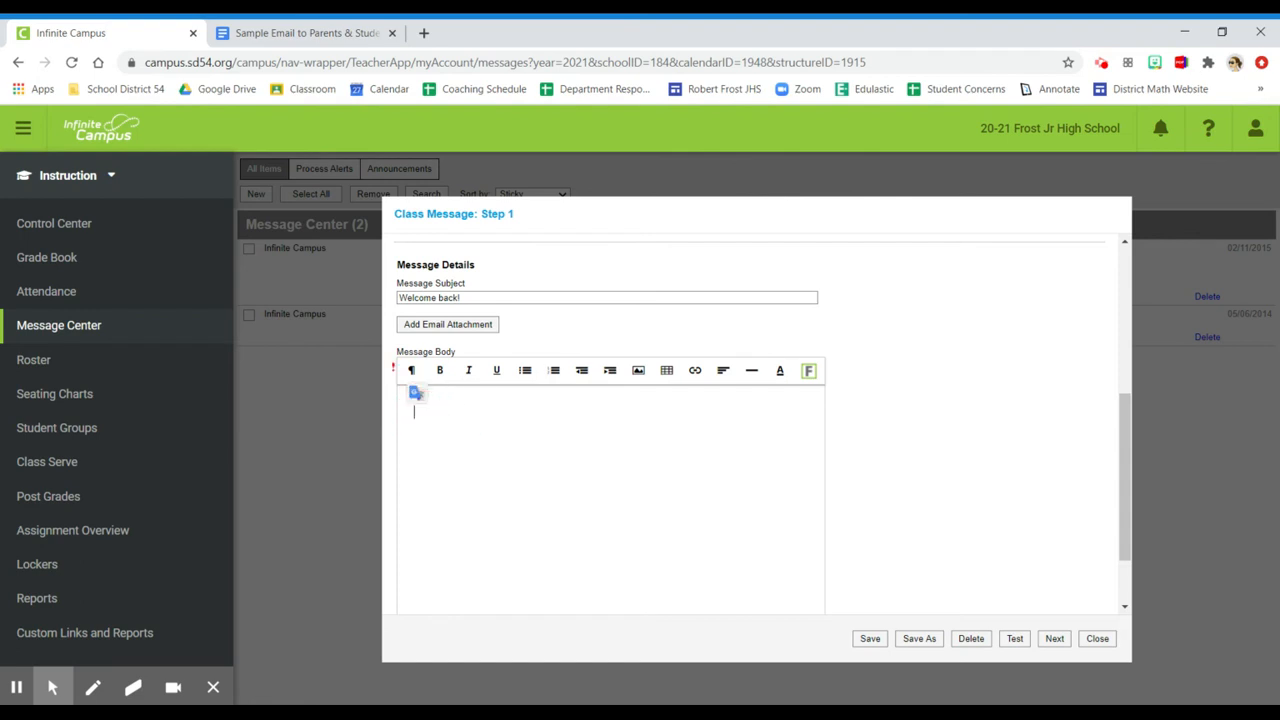
{"action": "left_click", "coordinate": [437, 411]}
{"action": "key", "text": "ctrl+v"}
Remove the surplus blank lines from the message body and end the welcome sentence with an exclamation mark after "this year"
{"action": "left_click", "coordinate": [426, 486]}
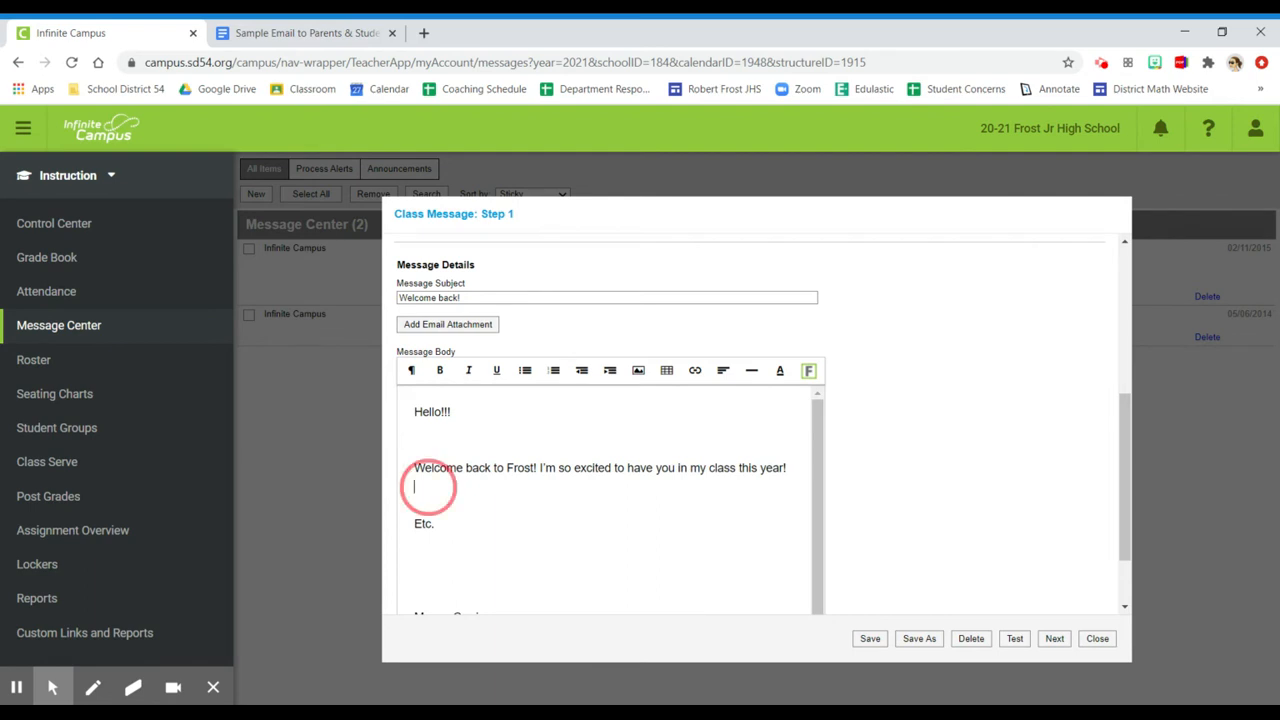
{"action": "key", "text": "BackSpace"}
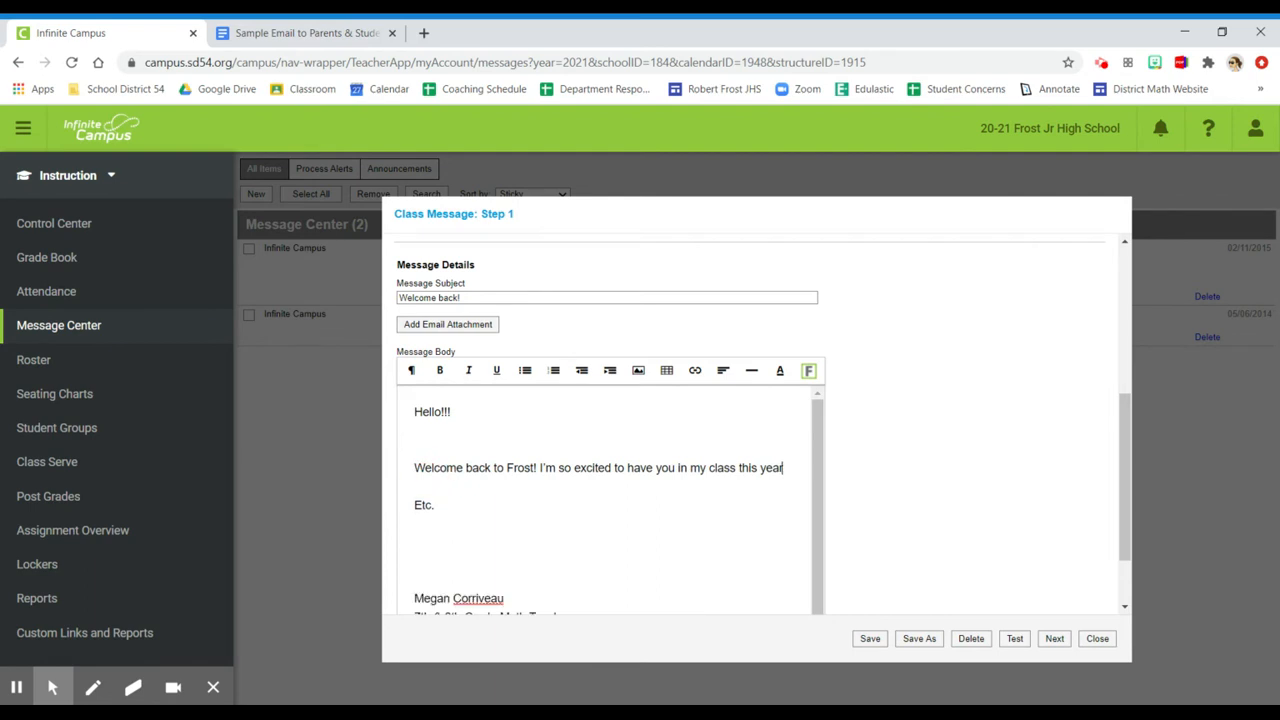
{"action": "left_click", "coordinate": [420, 448]}
{"action": "key", "text": "BackSpace"}
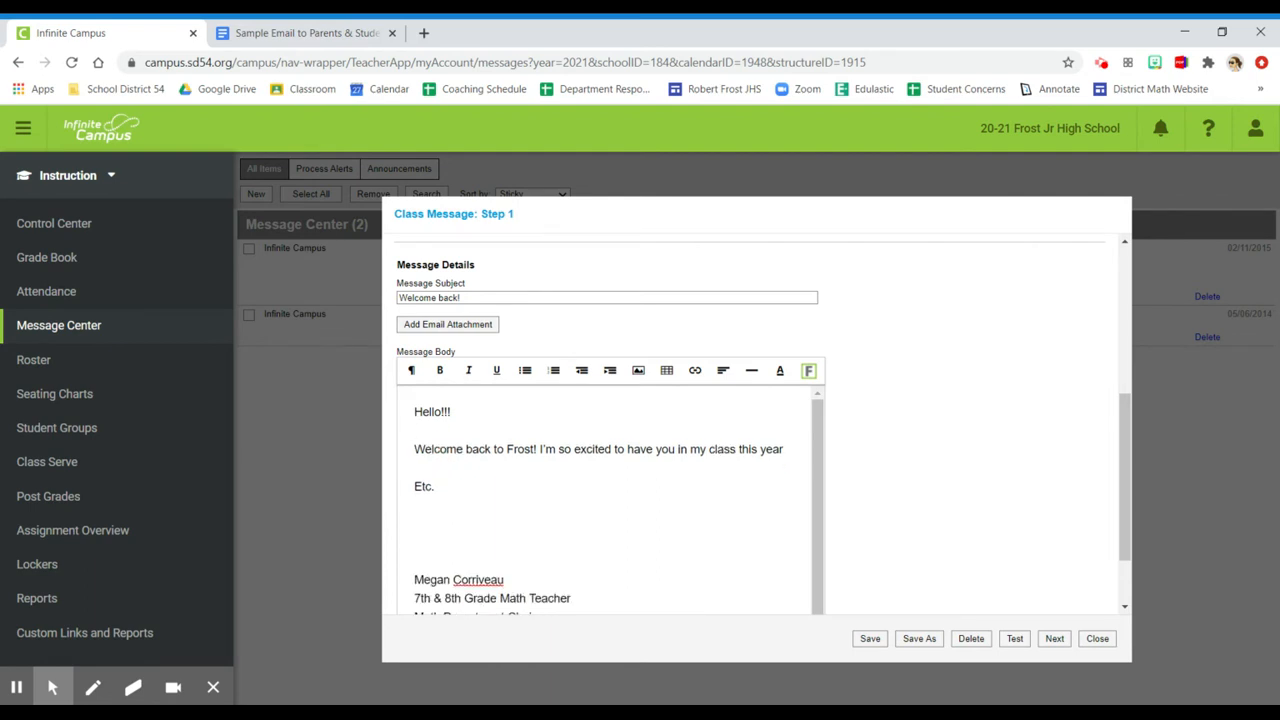
{"action": "key", "text": "BackSpace"}
{"action": "key", "text": "BackSpace"}
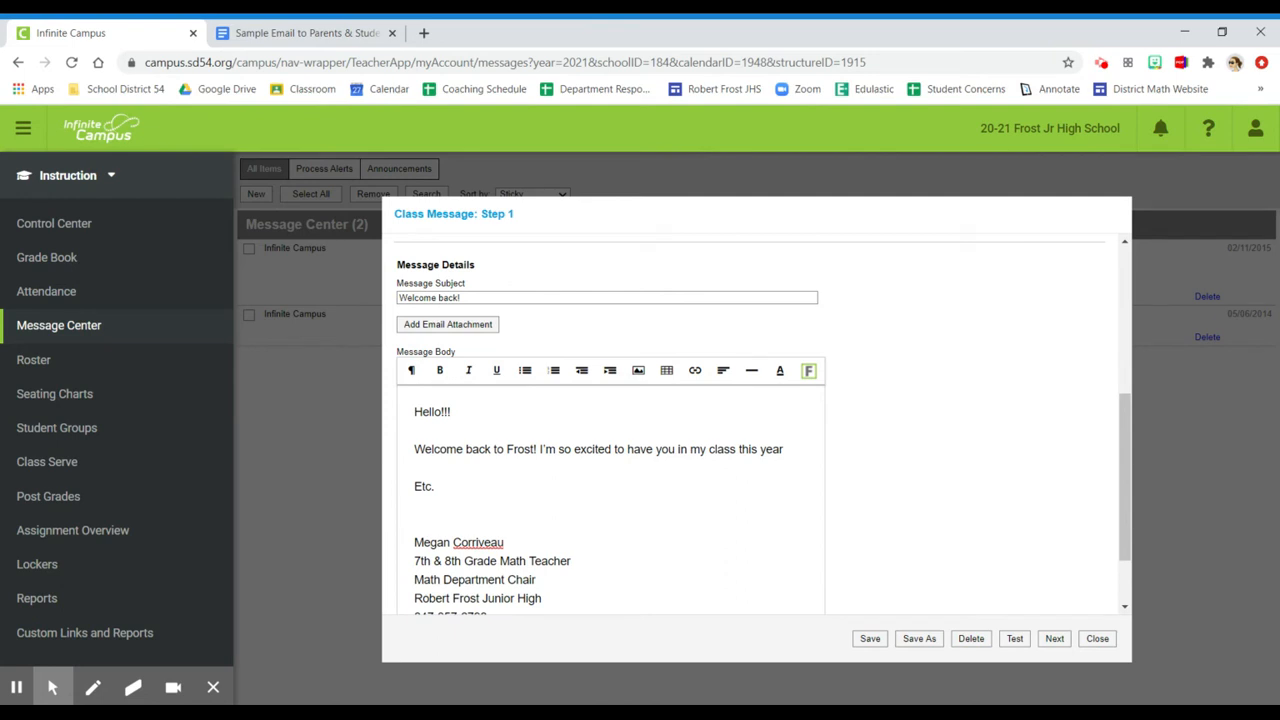
{"action": "type", "text": "!"}
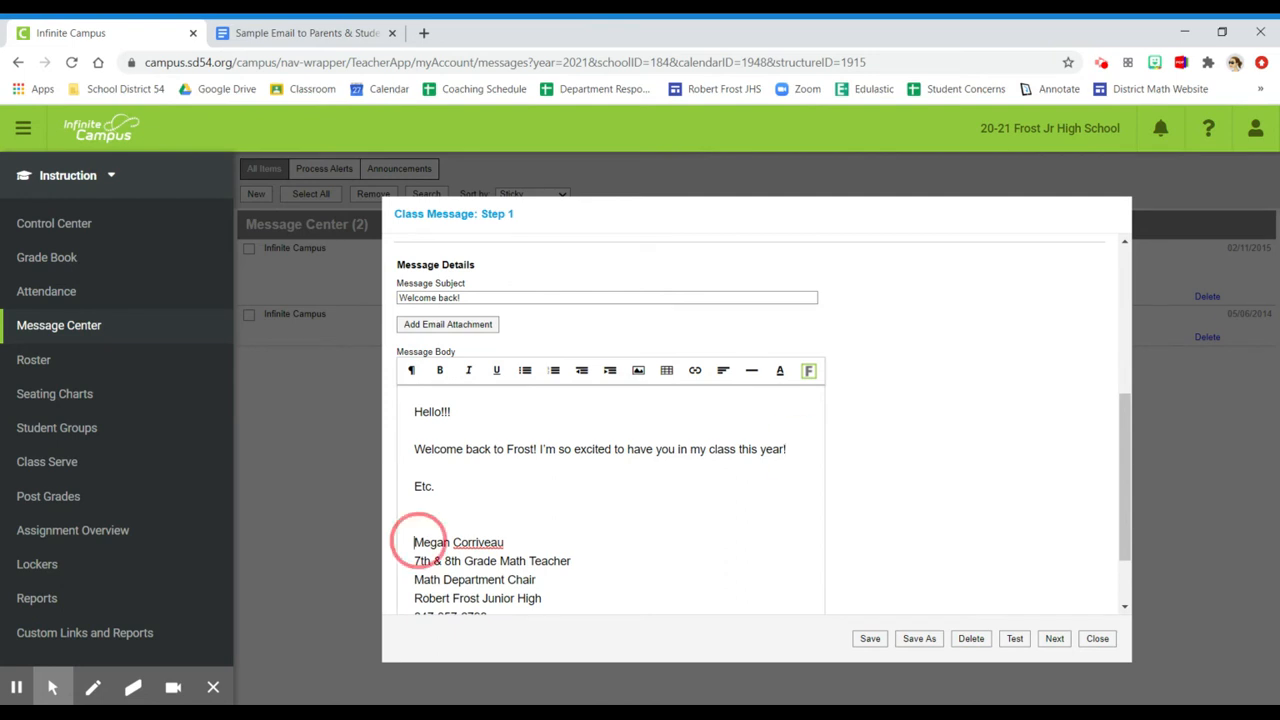
Check the message body down to the signature and continue to the recipients step
{"action": "left_click_drag", "start_coordinate": [414, 542], "coordinate": [534, 598]}
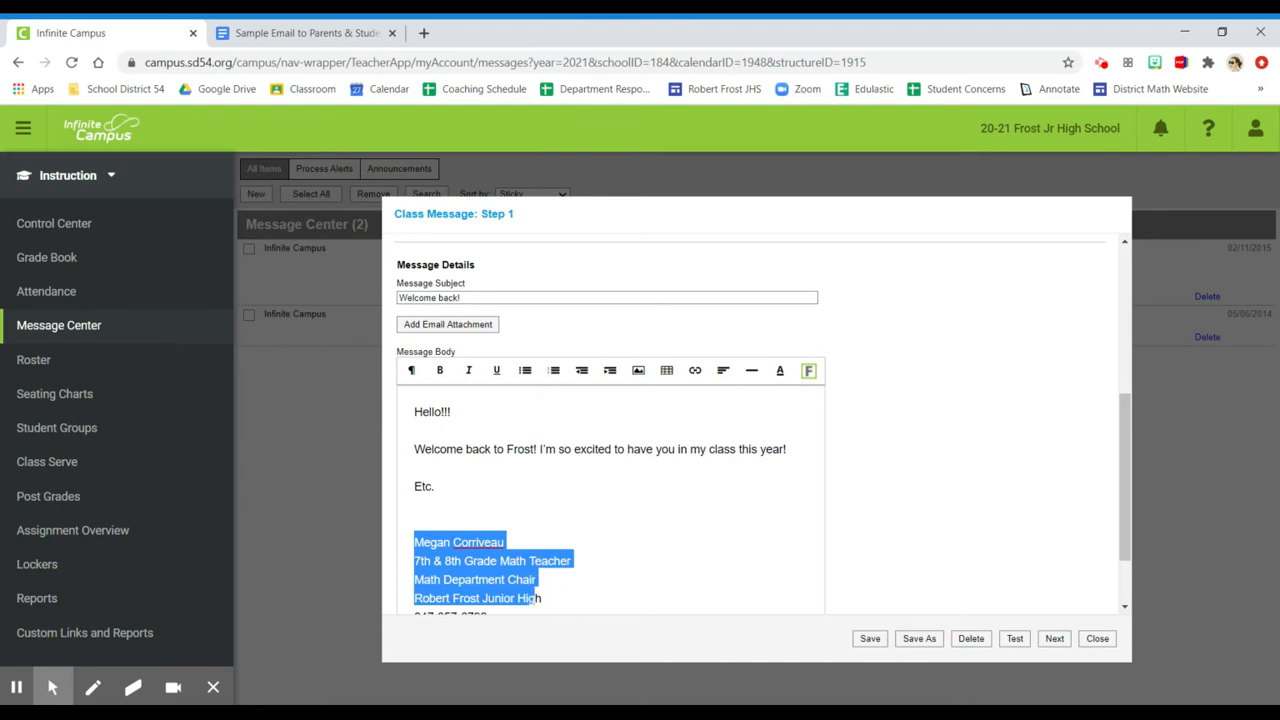
{"action": "left_click", "coordinate": [508, 542]}
{"action": "left_click_drag", "start_coordinate": [1124, 530], "coordinate": [1124, 572]}
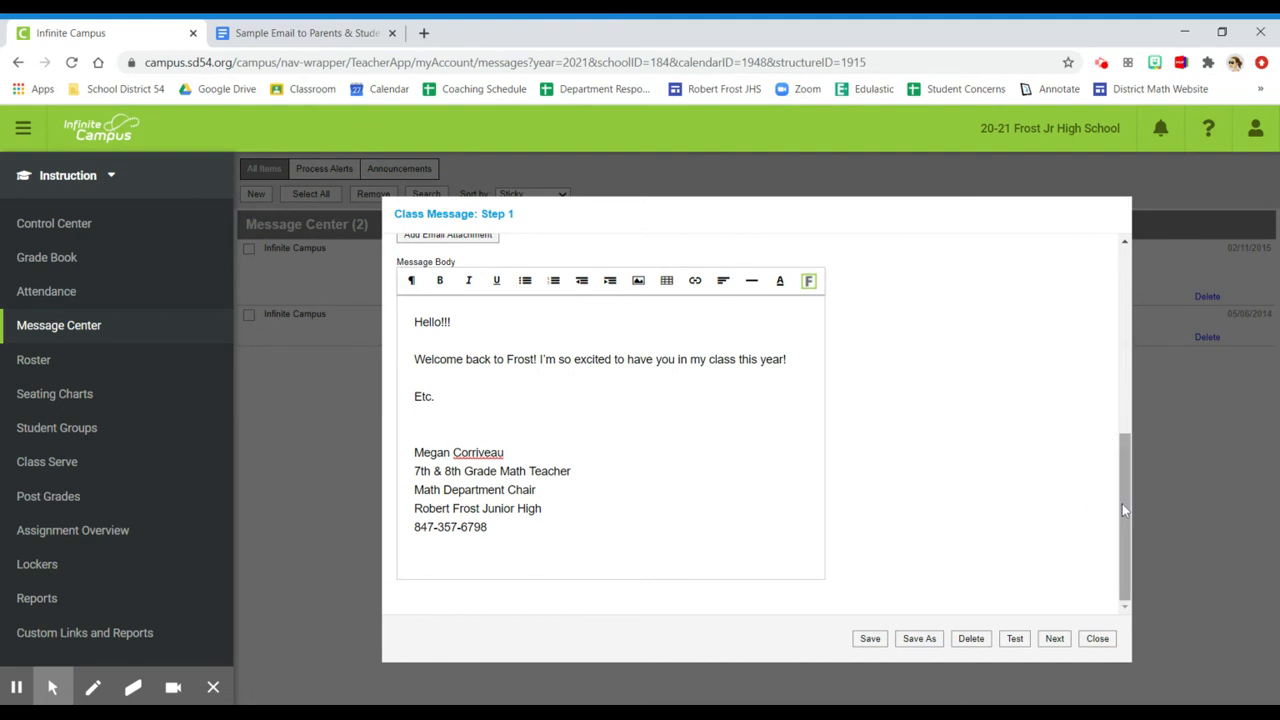
{"action": "left_click_drag", "start_coordinate": [1122, 503], "coordinate": [1116, 476]}
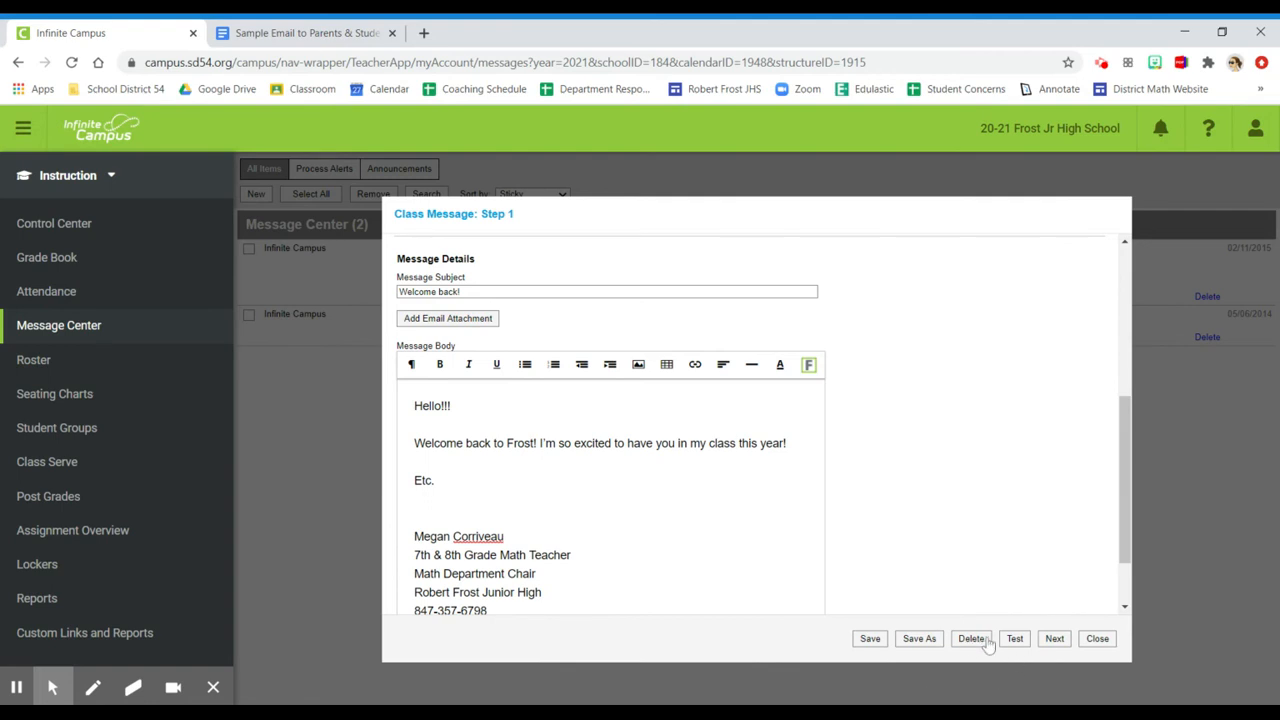
{"action": "left_click", "coordinate": [1055, 640]}
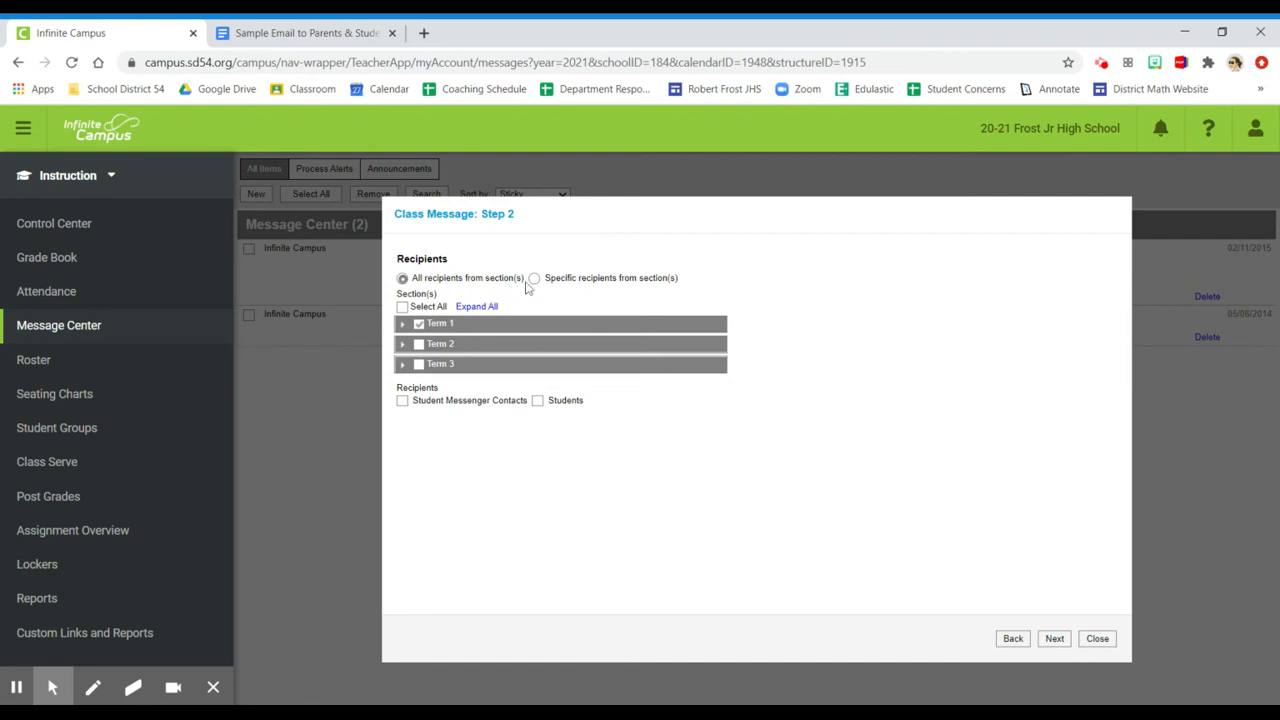
Expand Term 1 and include the Advocacy, 3A Algebra, 4B Geometry and 8B Algebra Accl sections as well
{"action": "left_click", "coordinate": [405, 327]}
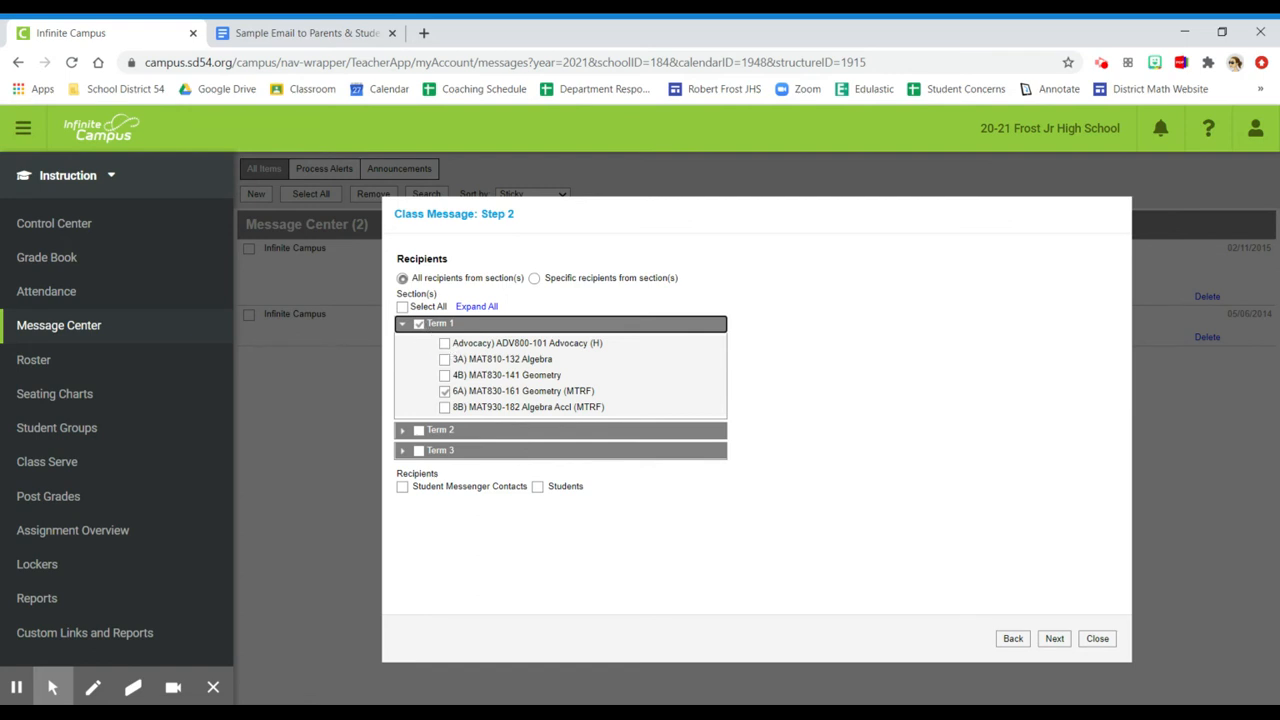
{"action": "left_click", "coordinate": [445, 343]}
{"action": "left_click", "coordinate": [445, 359]}
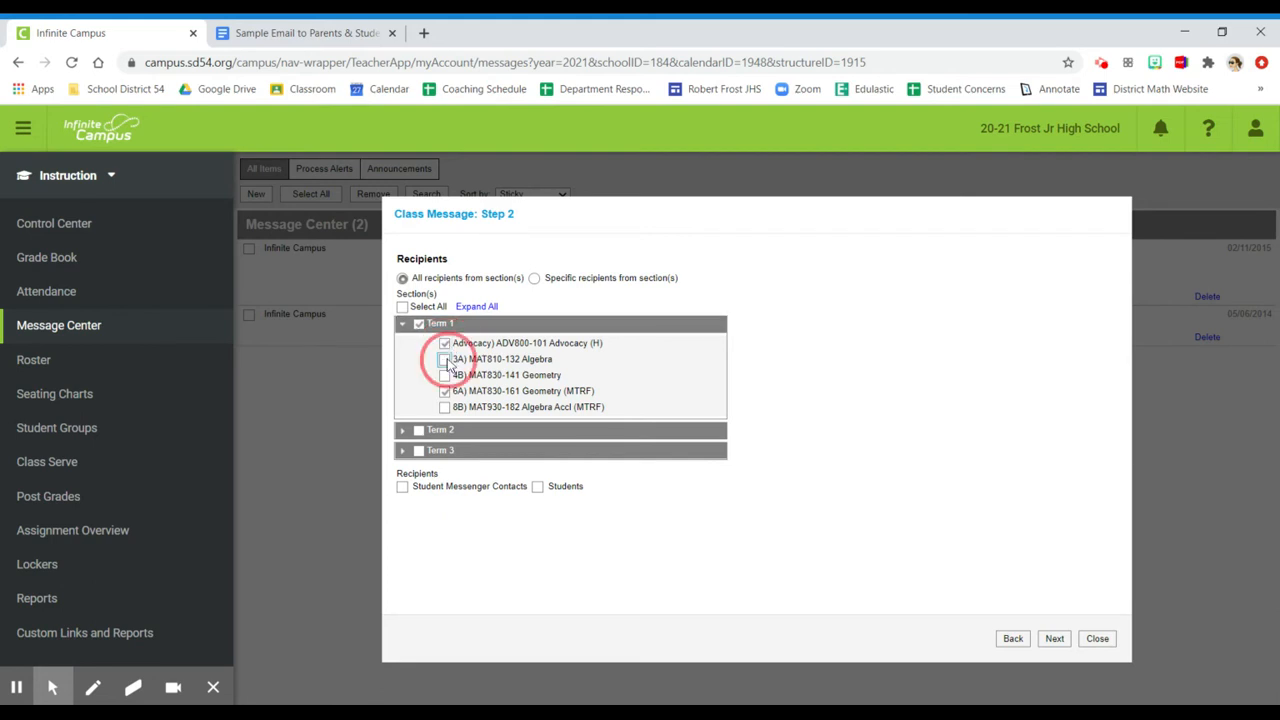
{"action": "left_click", "coordinate": [445, 375]}
{"action": "left_click", "coordinate": [445, 407]}
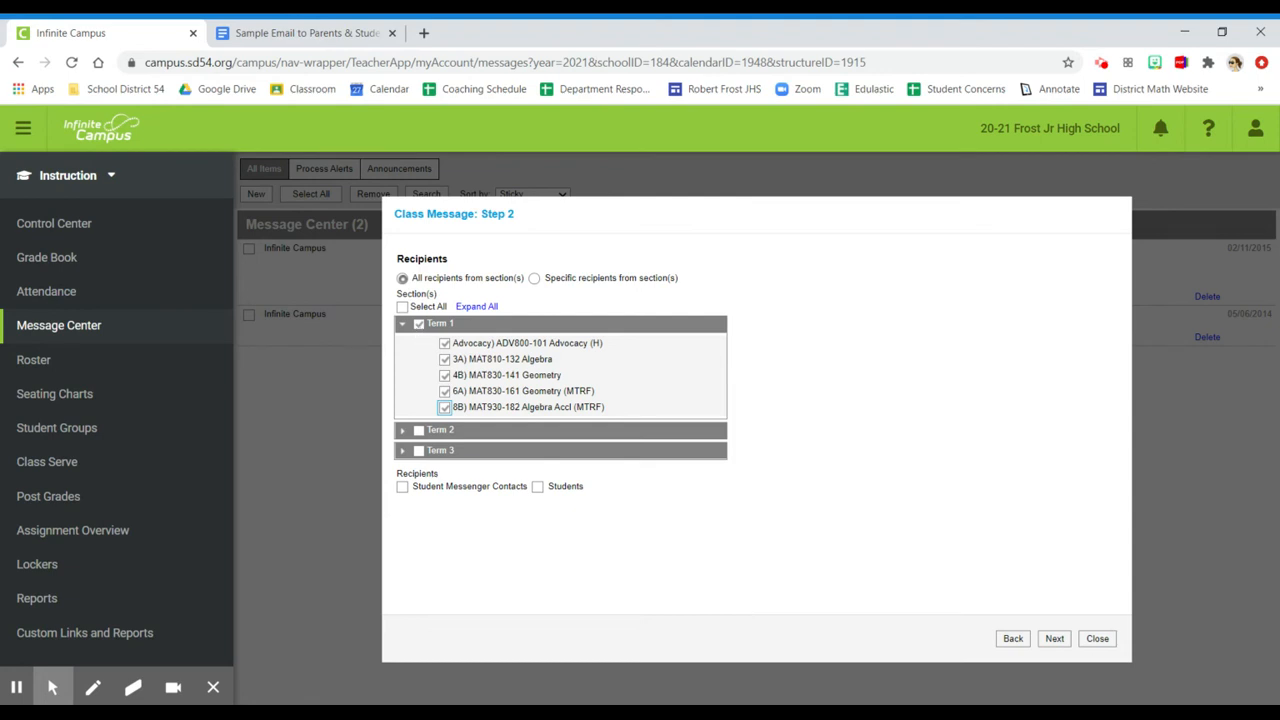
Limit the Term 1 sections to 4B Geometry and 6A Geometry (MTRF)
{"action": "left_click", "coordinate": [444, 391]}
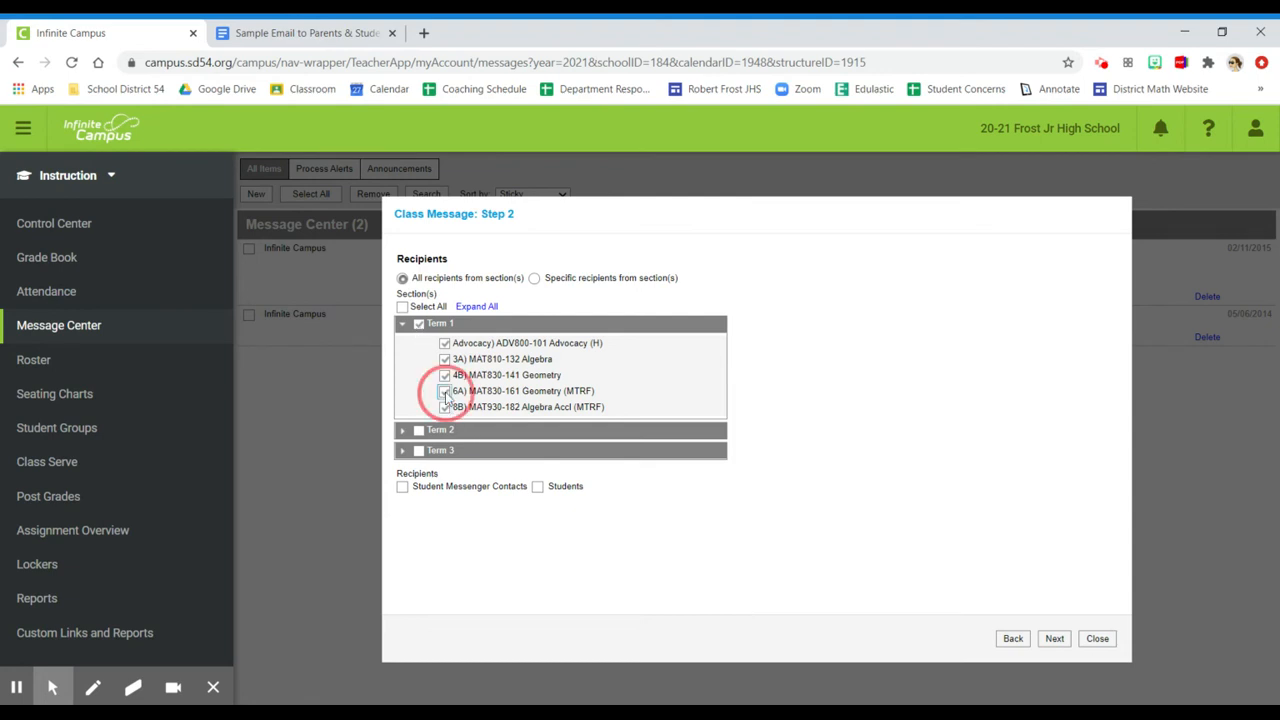
{"action": "left_click", "coordinate": [444, 375]}
{"action": "left_click", "coordinate": [444, 359]}
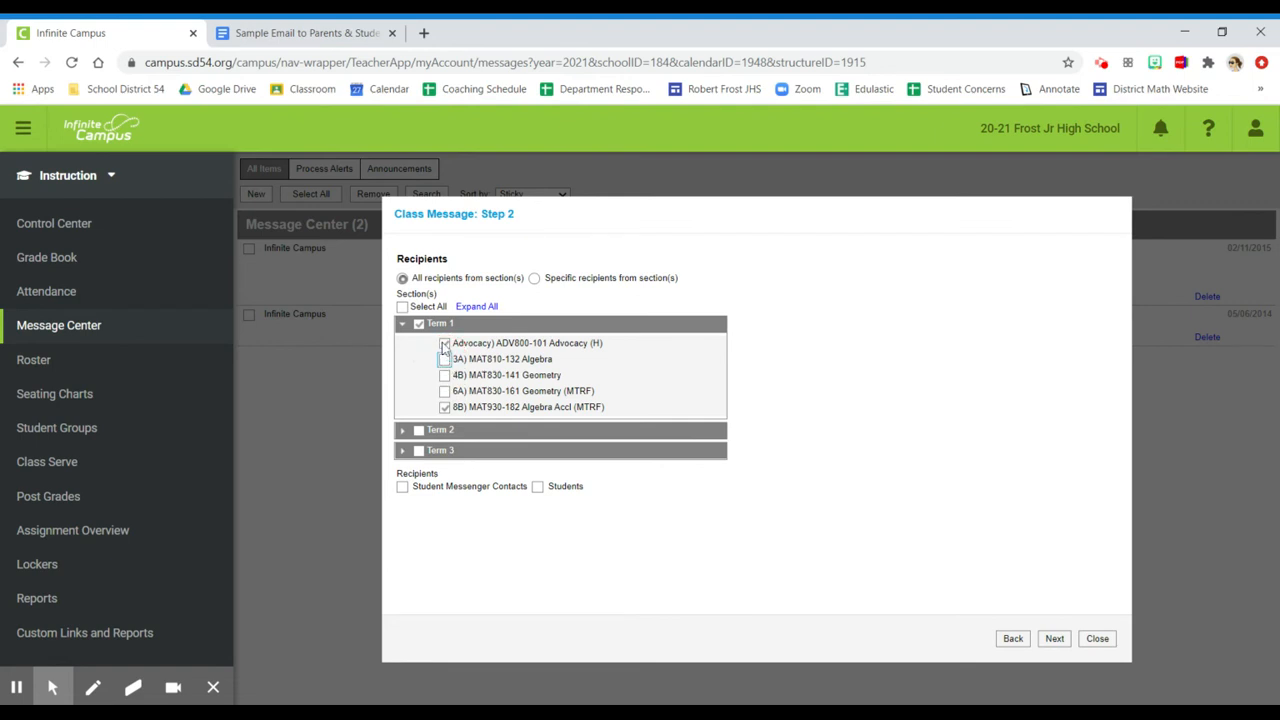
{"action": "left_click", "coordinate": [444, 343]}
{"action": "left_click", "coordinate": [444, 391]}
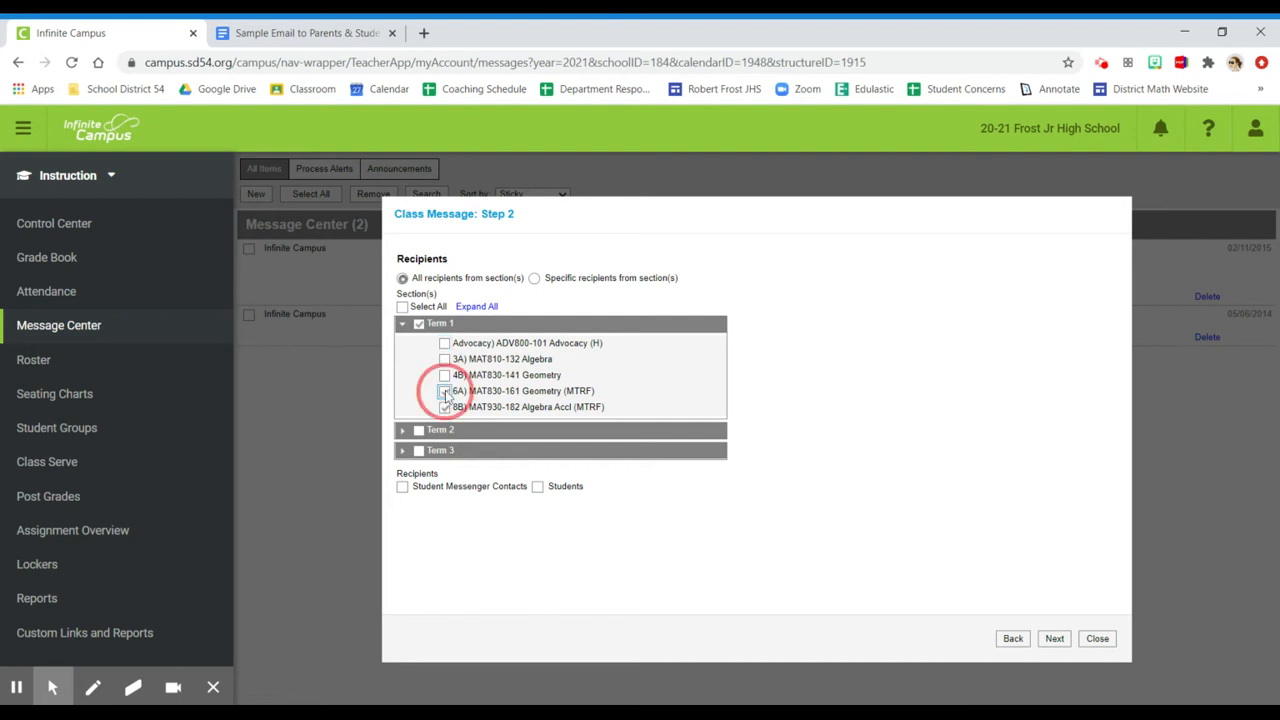
{"action": "left_click", "coordinate": [444, 375]}
{"action": "left_click", "coordinate": [444, 407]}
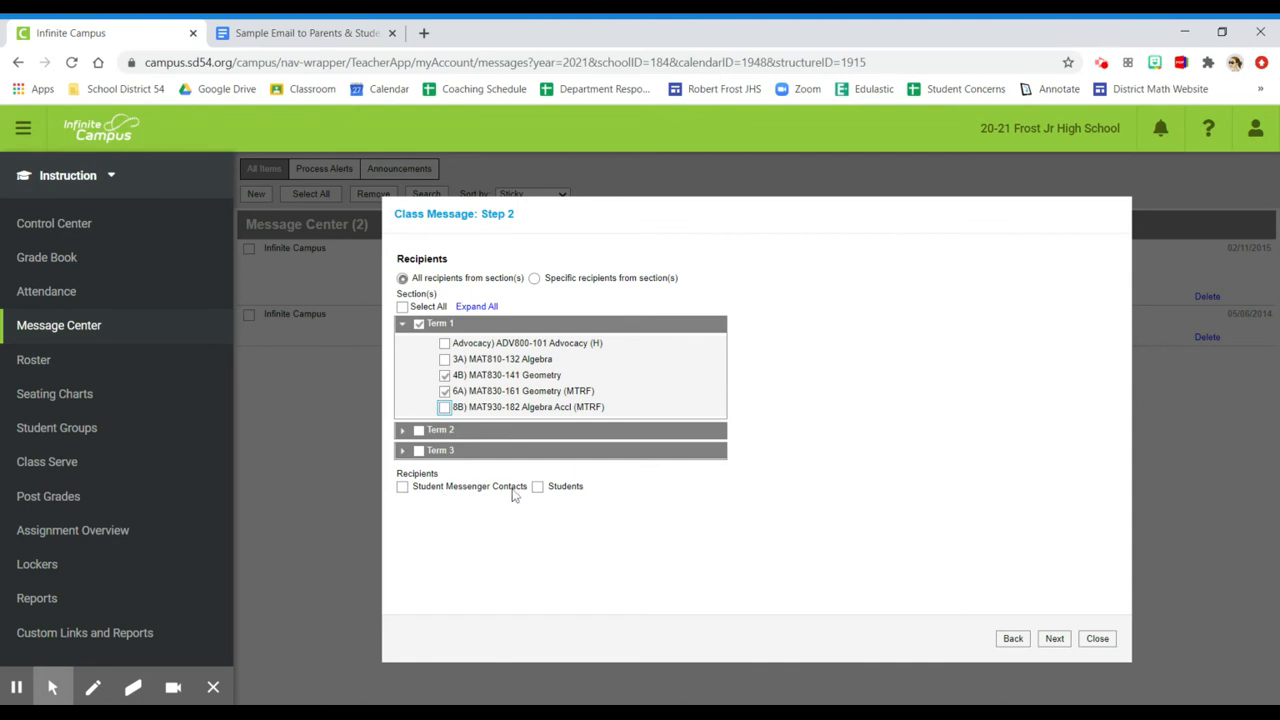
Try the recipient type combinations, finishing with both Student Messenger Contacts and Students included
{"action": "left_click", "coordinate": [403, 490]}
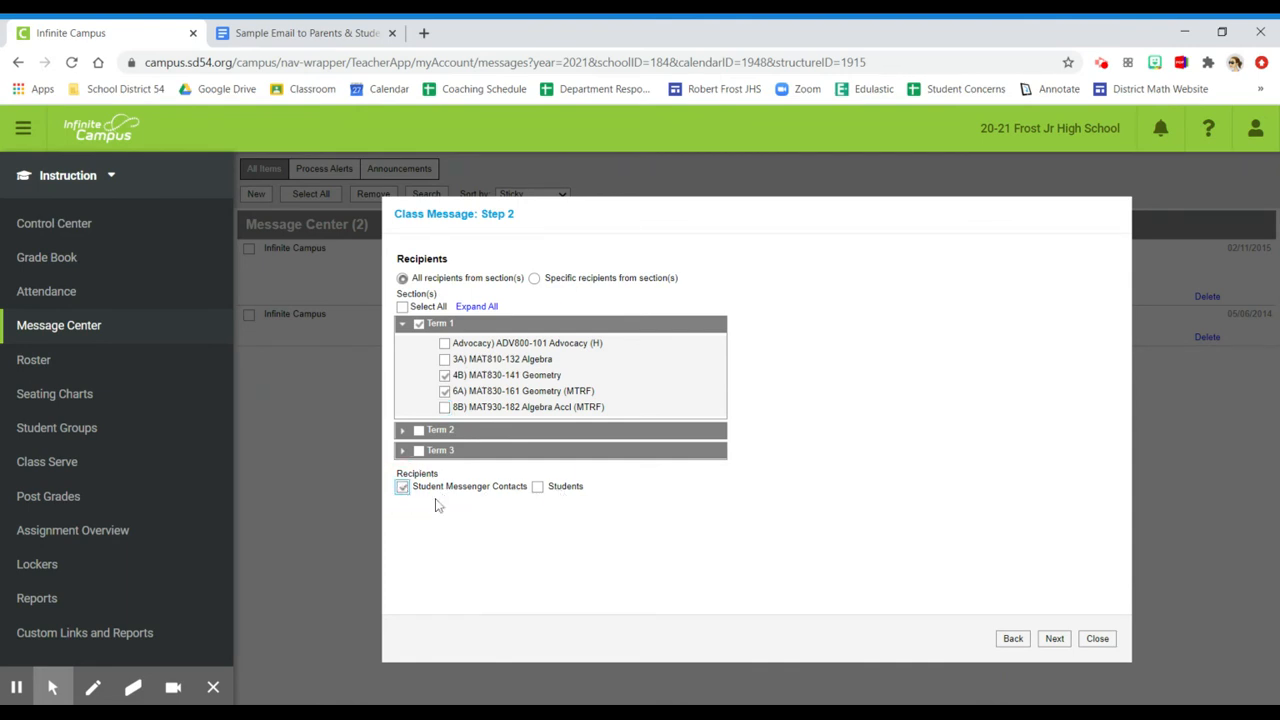
{"action": "left_click", "coordinate": [538, 488]}
{"action": "left_click", "coordinate": [538, 487]}
{"action": "left_click", "coordinate": [404, 489]}
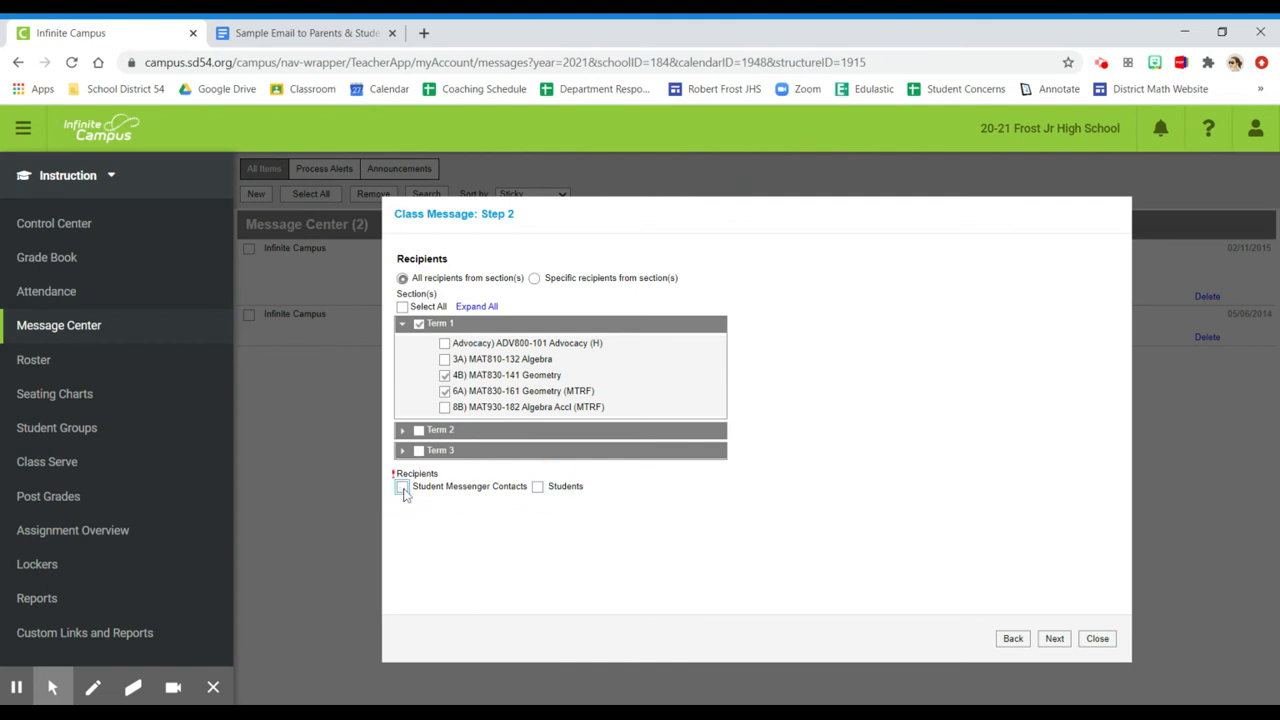
{"action": "left_click", "coordinate": [537, 491]}
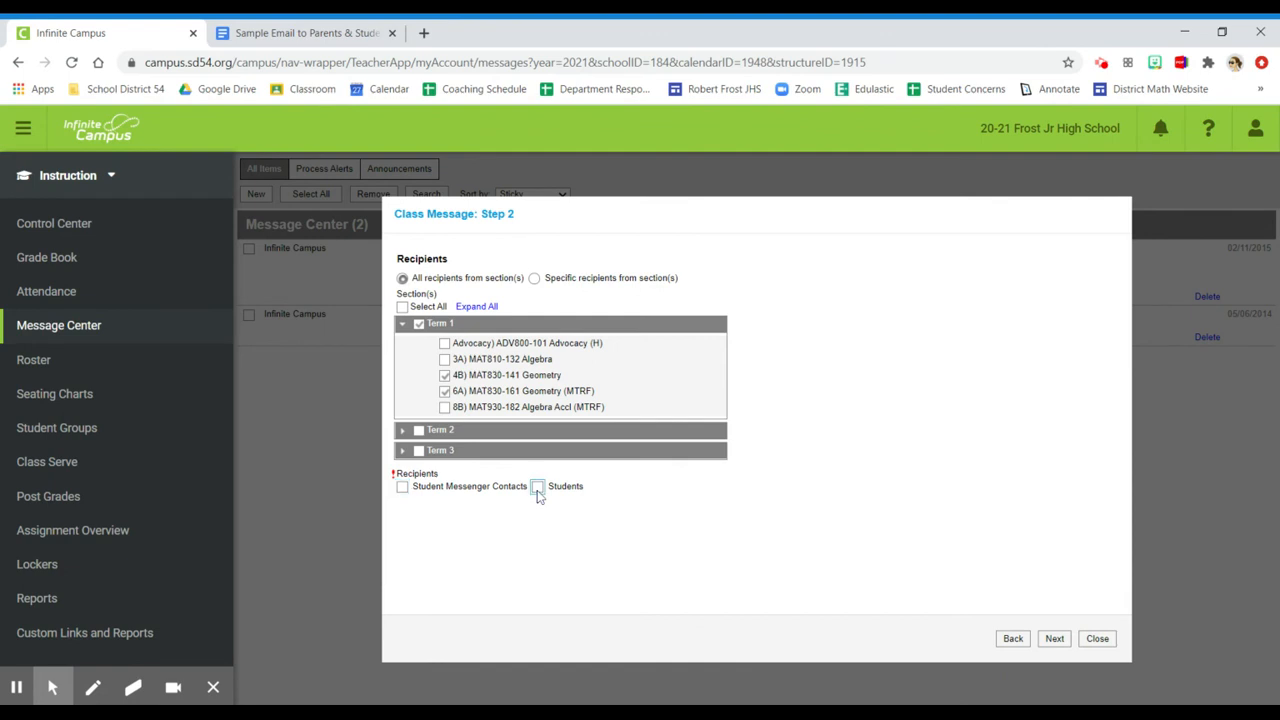
{"action": "left_click", "coordinate": [403, 488]}
Switch to specific recipients from sections and list the Student Messenger Contacts of section 8B Algebra Accl (MTRF)
{"action": "left_click", "coordinate": [535, 279]}
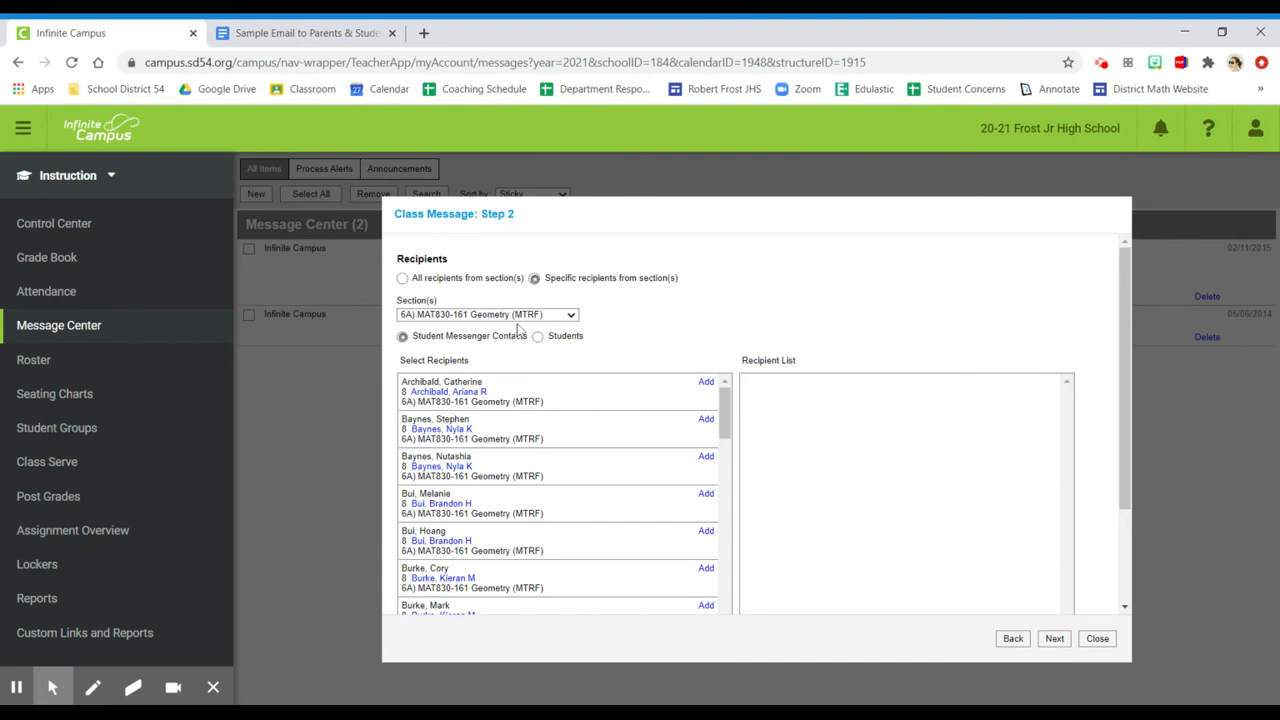
{"action": "left_click", "coordinate": [572, 316]}
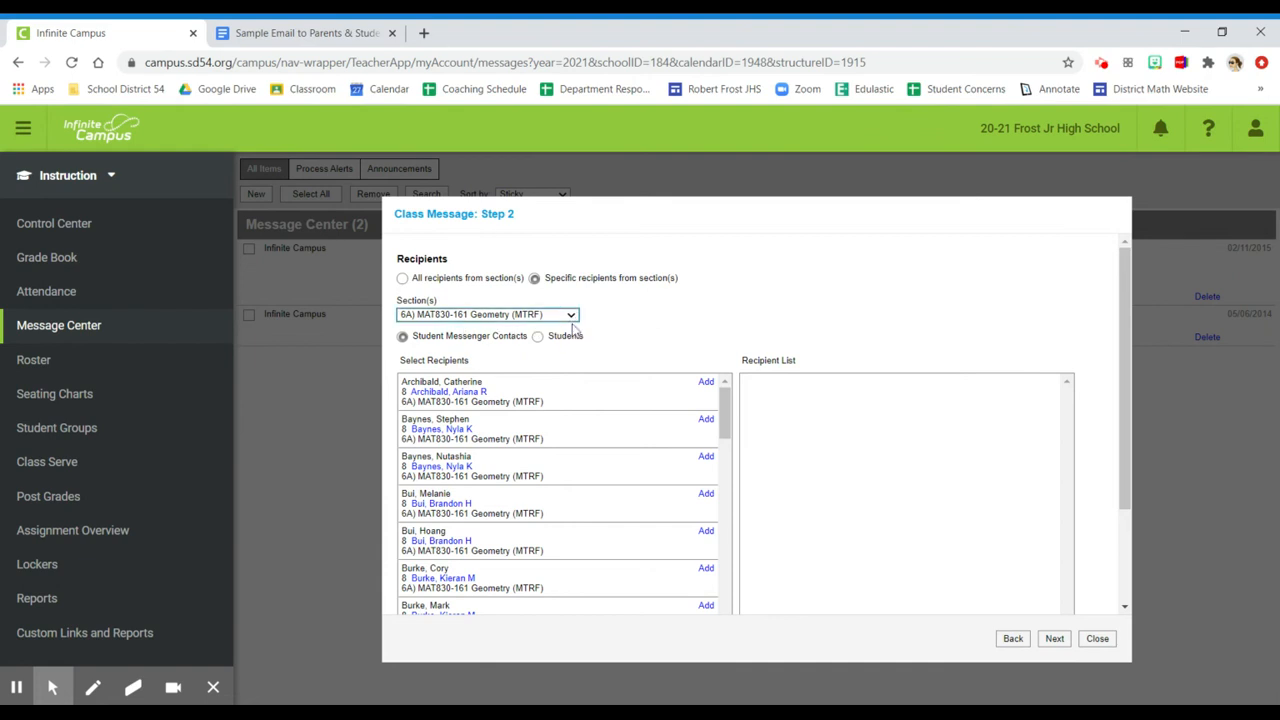
{"action": "left_click", "coordinate": [520, 340]}
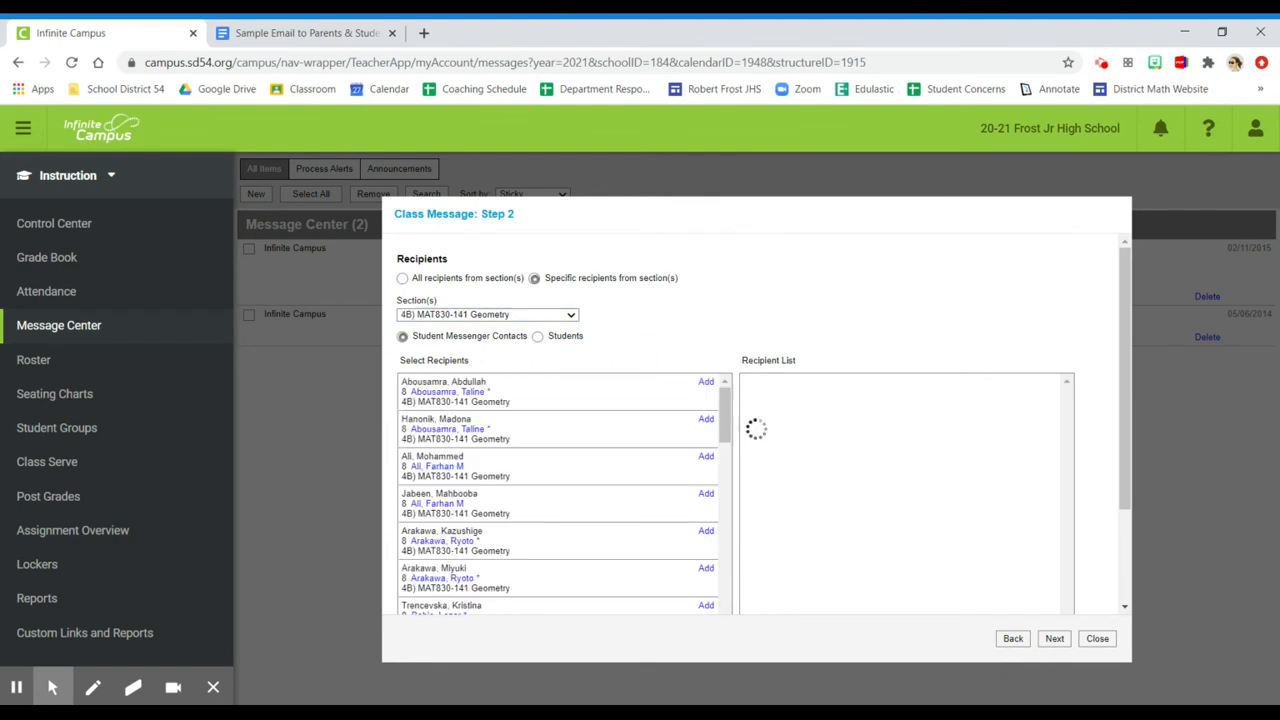
{"action": "left_click", "coordinate": [470, 326]}
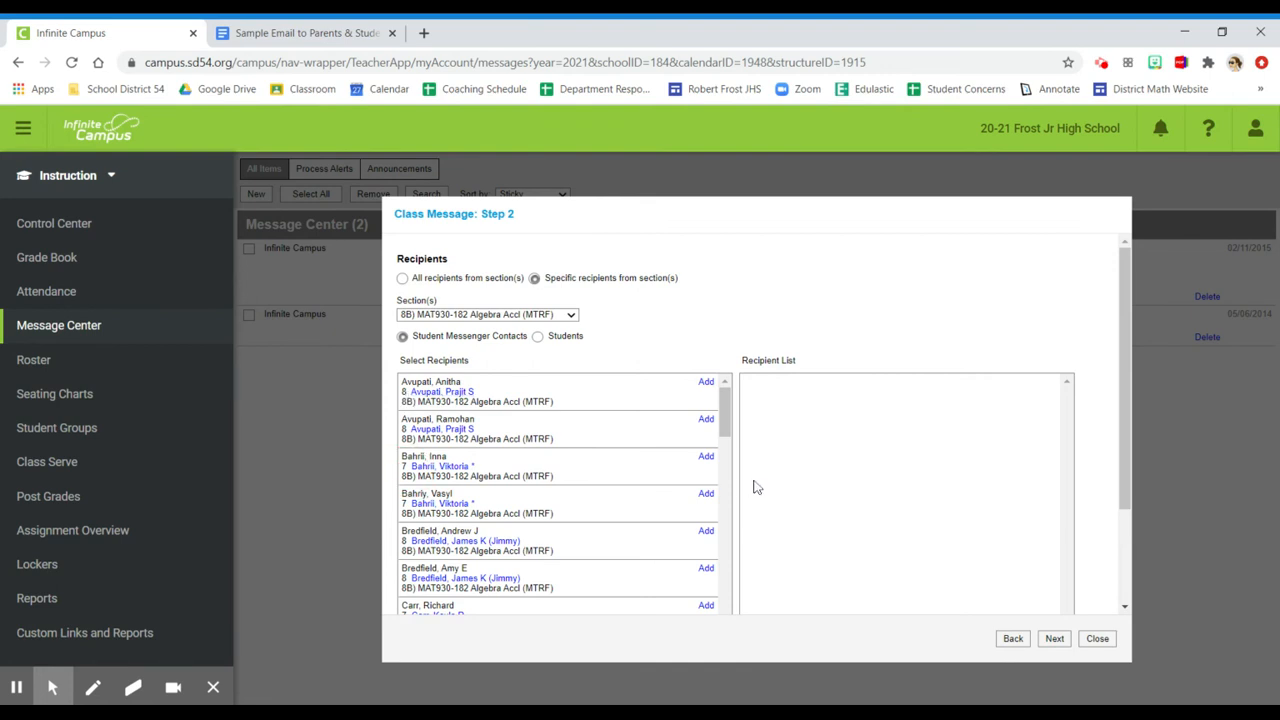
Add both messenger contacts of each of the first two grade 7 students in the section to the recipient list
{"action": "left_click", "coordinate": [706, 458]}
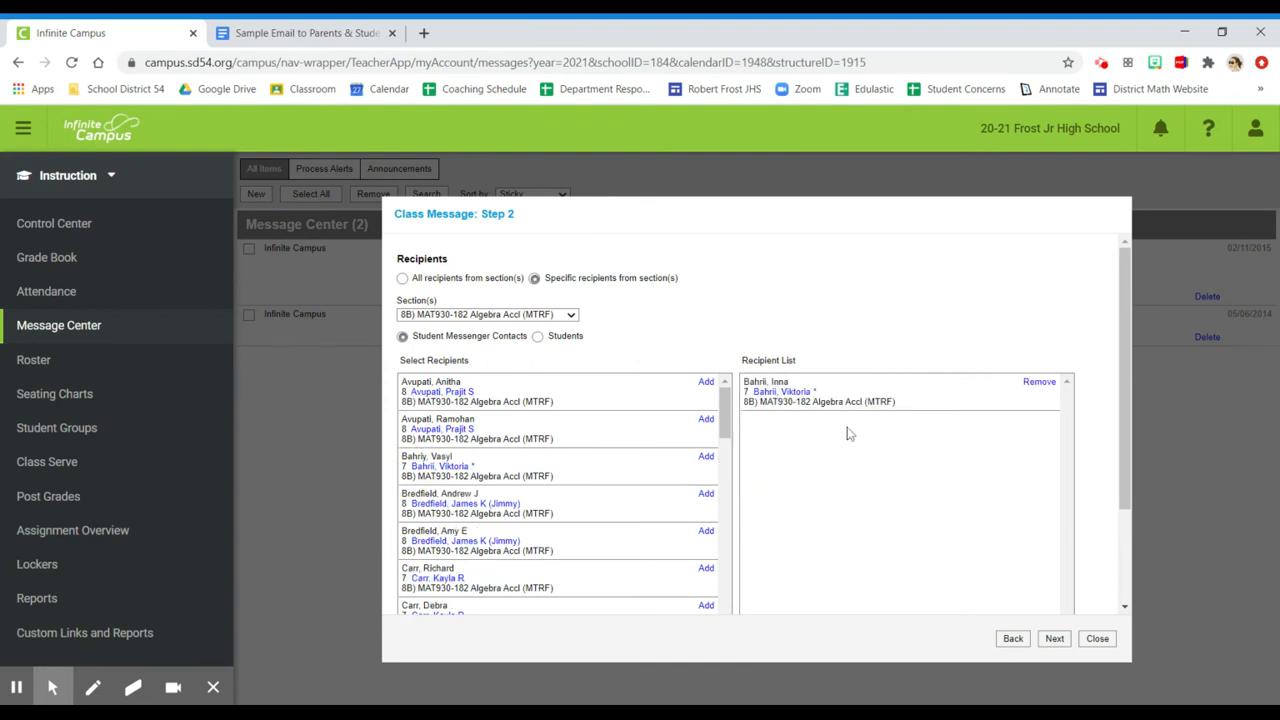
{"action": "left_click", "coordinate": [706, 459]}
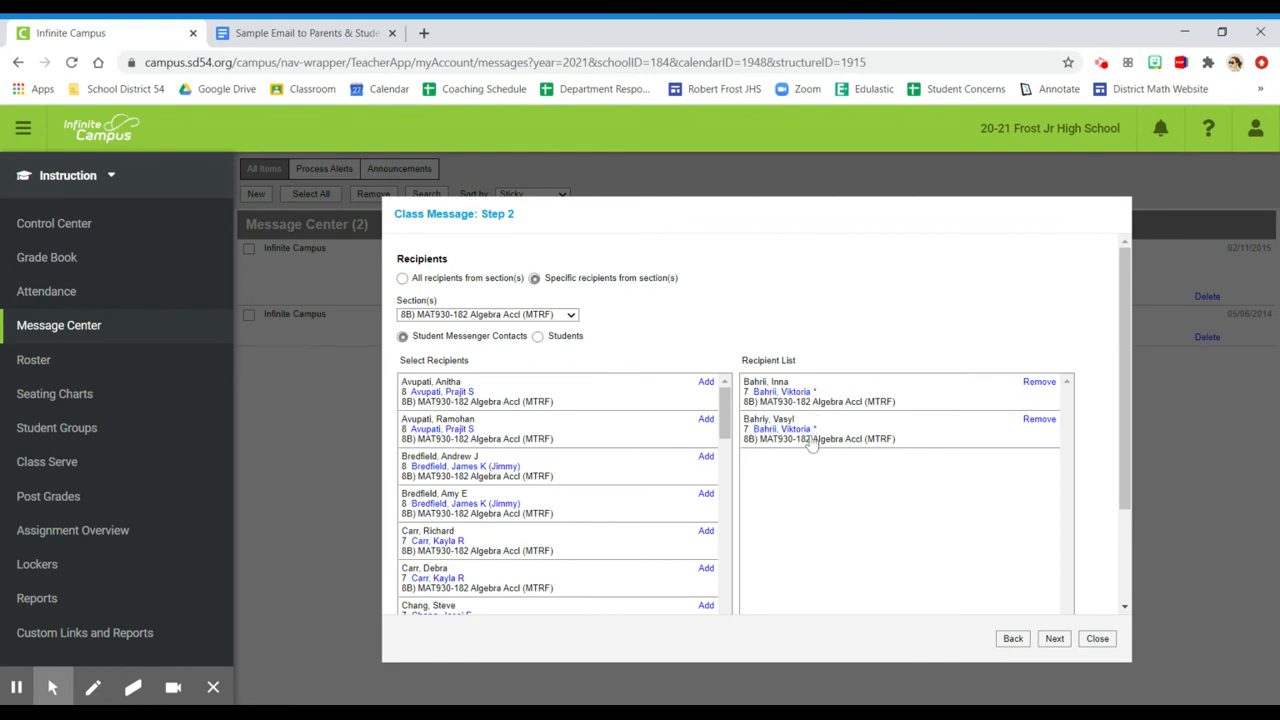
{"action": "left_click_drag", "start_coordinate": [1121, 420], "coordinate": [1129, 520]}
{"action": "left_click", "coordinate": [706, 532]}
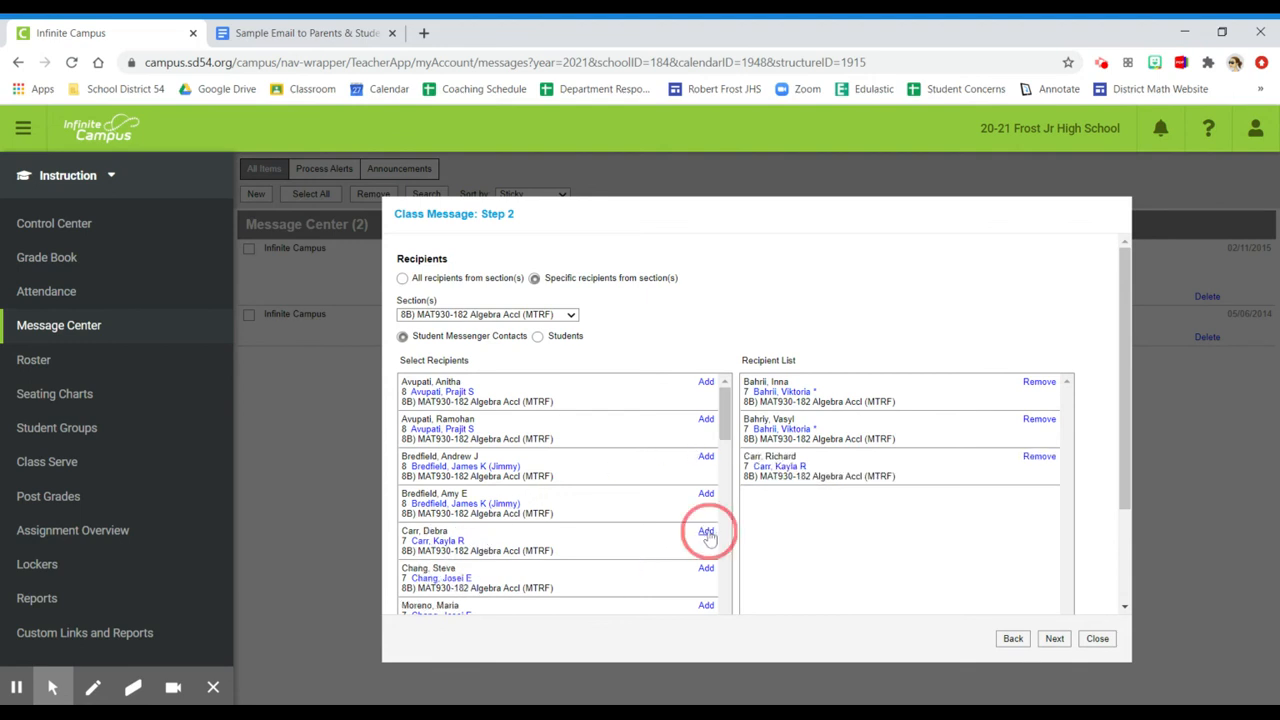
{"action": "left_click", "coordinate": [706, 532]}
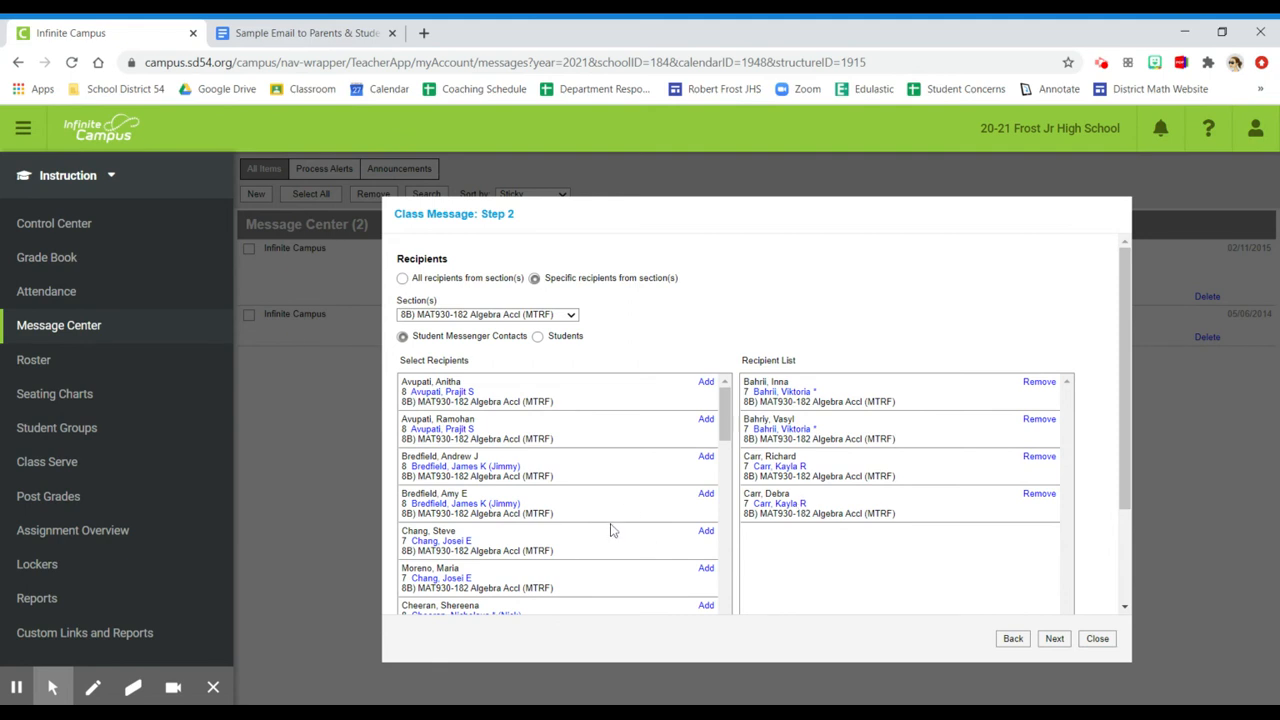
Add the same two grade 7 students themselves as recipients and continue to the delivery summary
{"action": "left_click", "coordinate": [538, 338]}
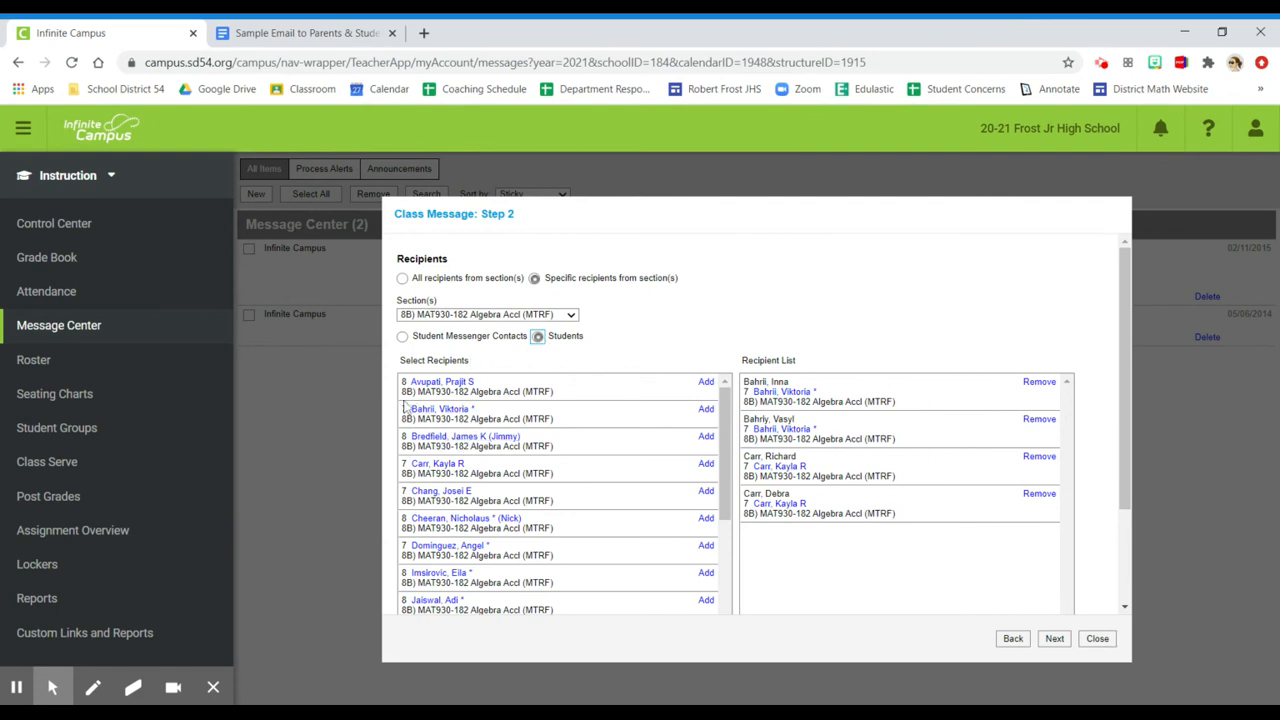
{"action": "left_click", "coordinate": [706, 410]}
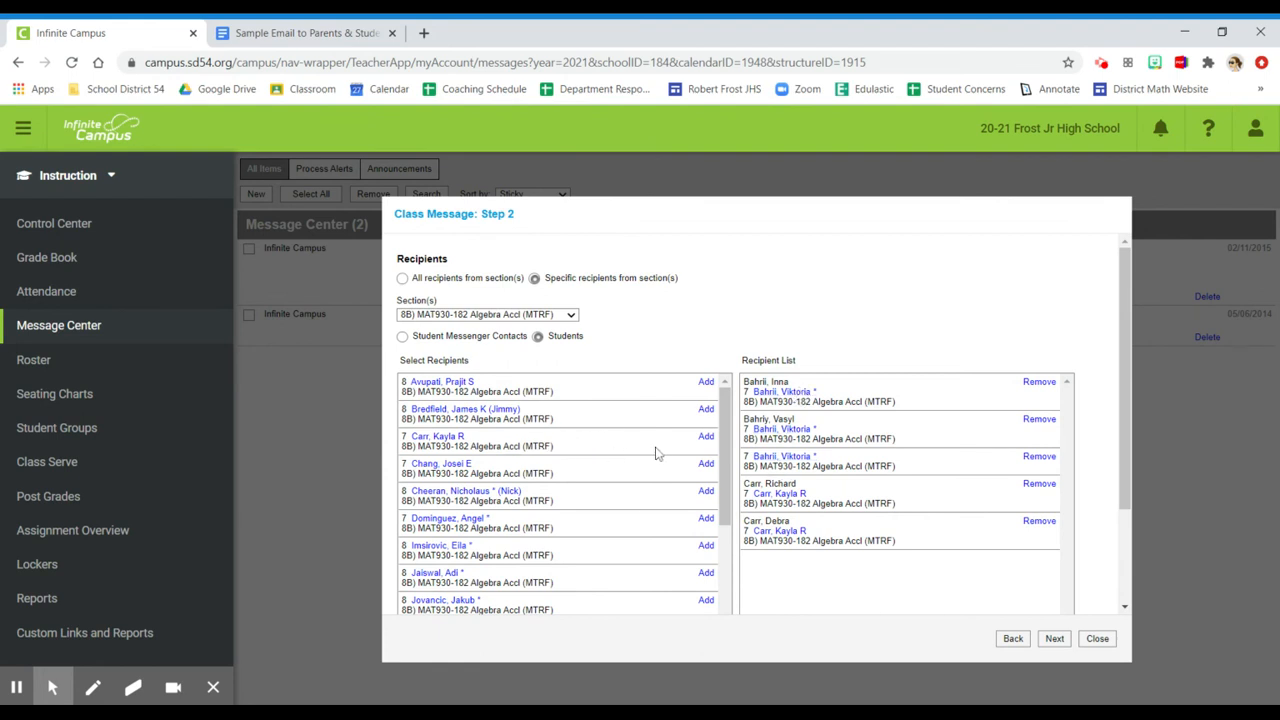
{"action": "left_click", "coordinate": [706, 438]}
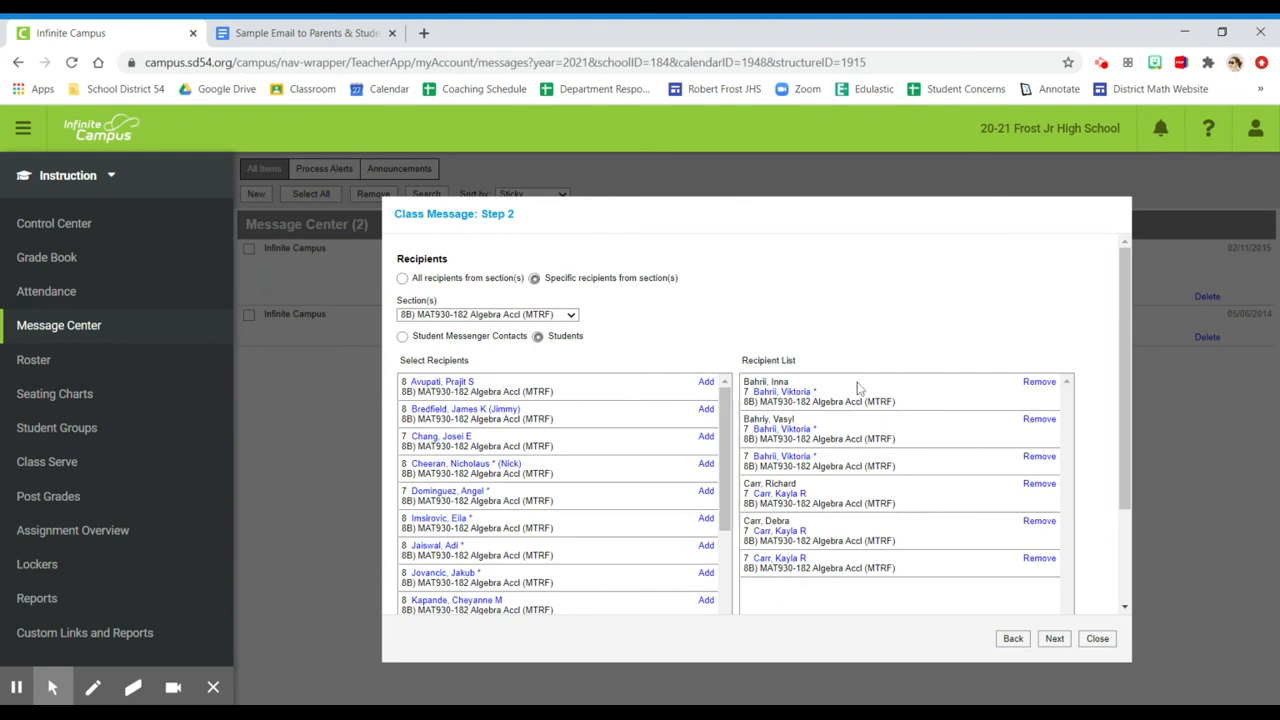
{"action": "mouse_move", "coordinate": [1122, 488]}
{"action": "left_mouse_down"}
{"action": "mouse_move", "coordinate": [1128, 573]}
{"action": "mouse_move", "coordinate": [1121, 510]}
{"action": "left_mouse_up"}
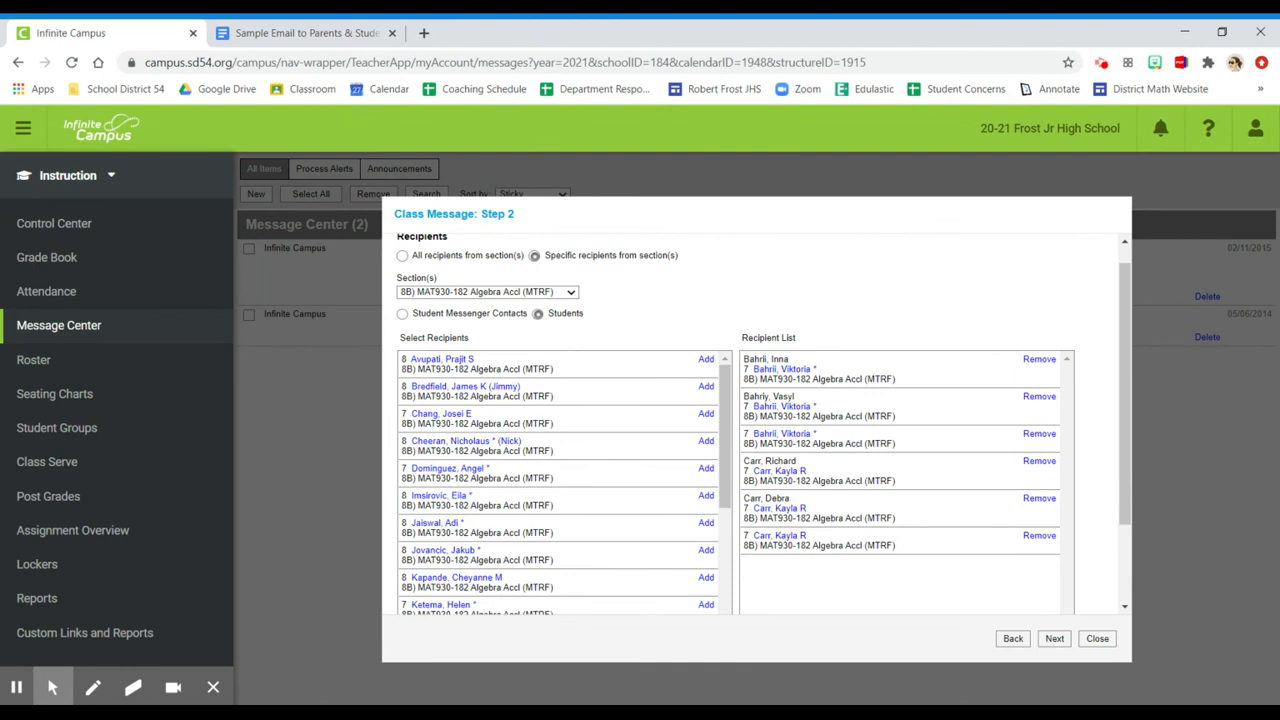
{"action": "left_click", "coordinate": [1057, 645]}
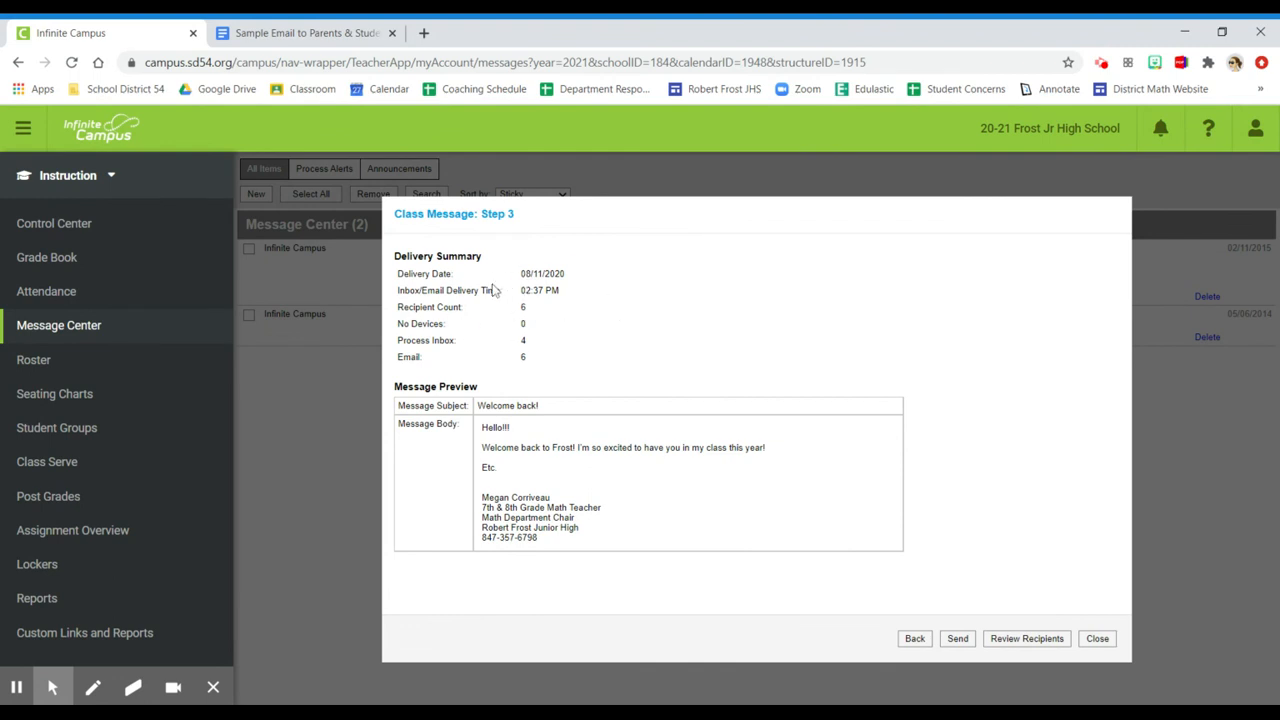
Check the recipient count, process inbox and email figures in the delivery summary
{"action": "left_click_drag", "start_coordinate": [398, 309], "coordinate": [537, 317]}
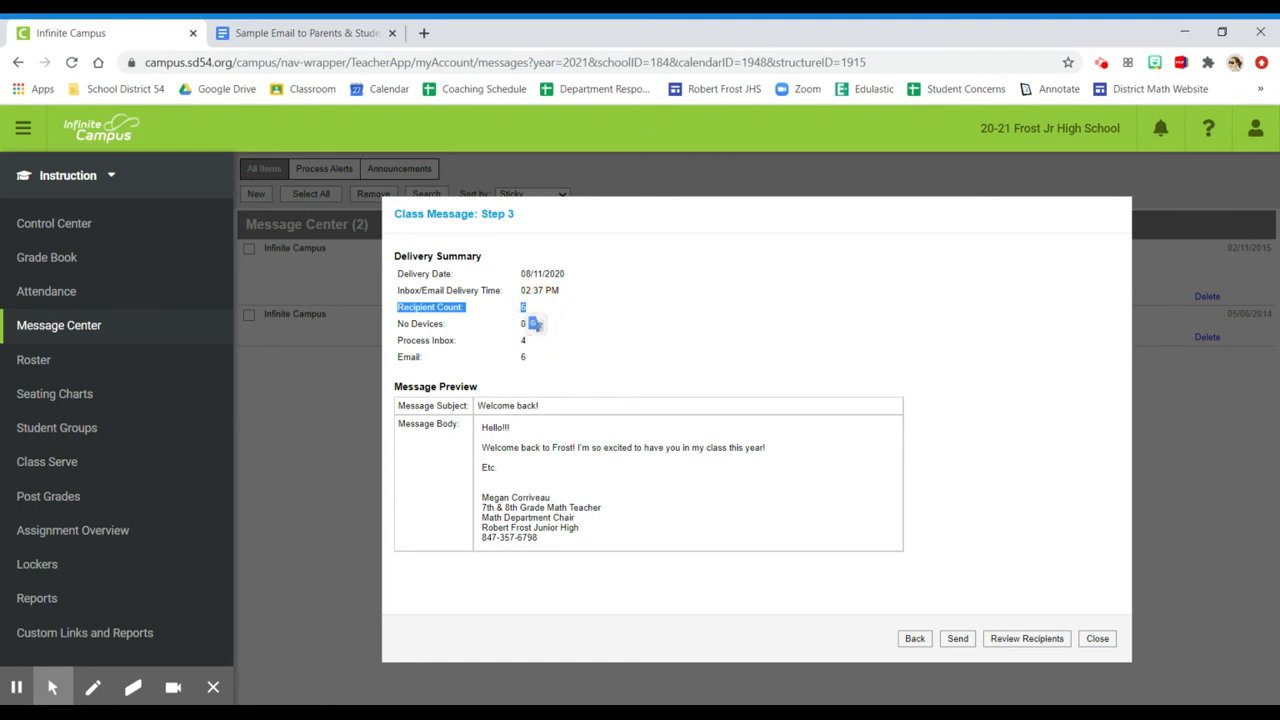
{"action": "left_click", "coordinate": [597, 352]}
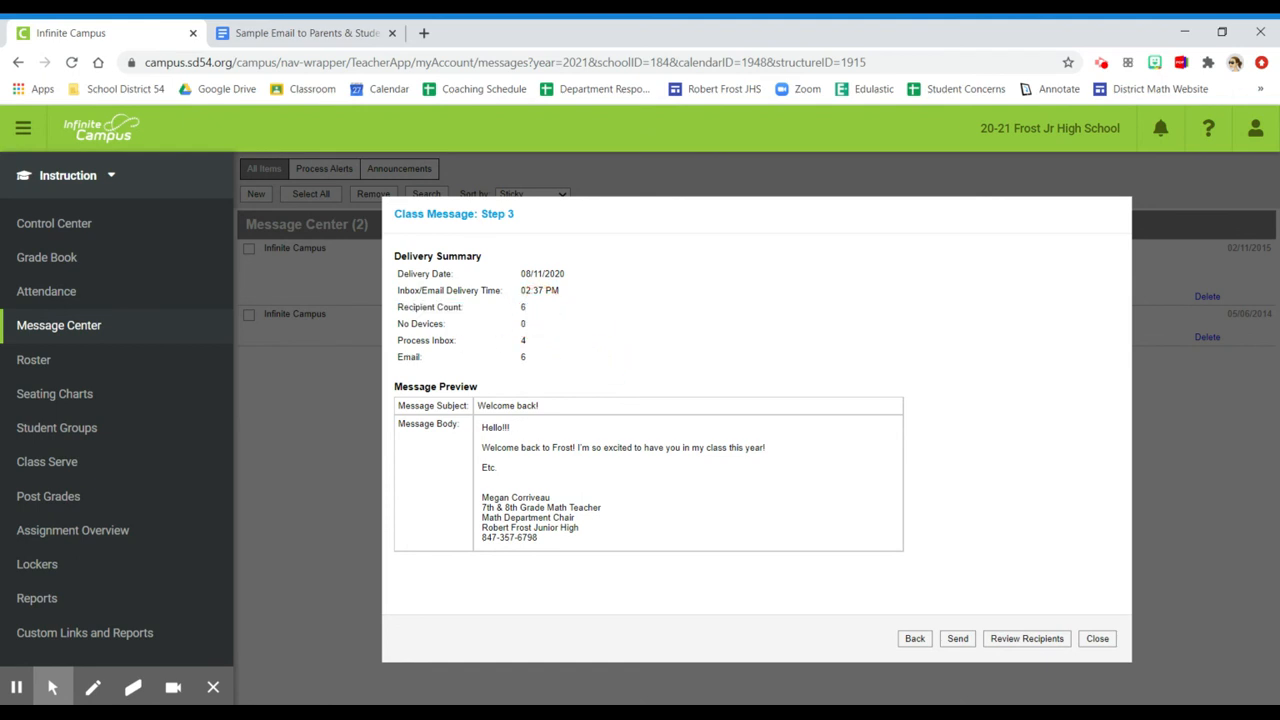
{"action": "left_click_drag", "start_coordinate": [530, 341], "coordinate": [392, 337]}
{"action": "left_click", "coordinate": [484, 347]}
{"action": "left_click_drag", "start_coordinate": [532, 363], "coordinate": [398, 365]}
{"action": "left_click", "coordinate": [532, 366]}
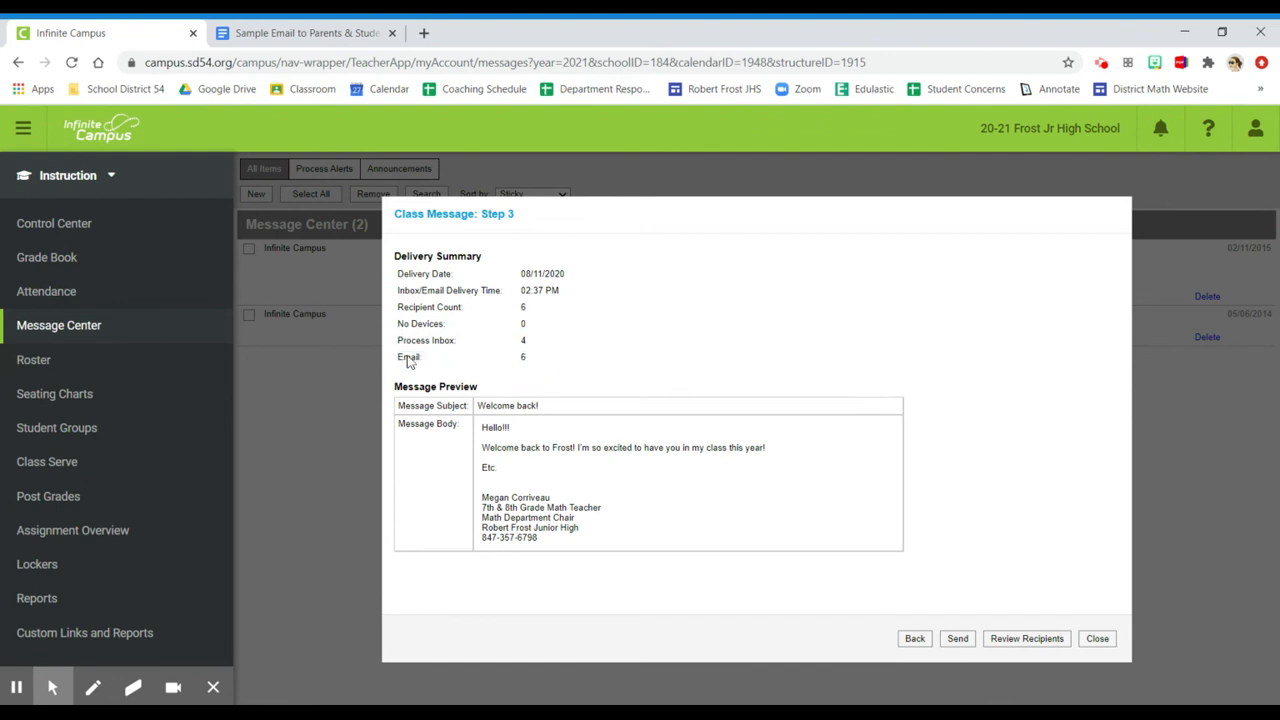